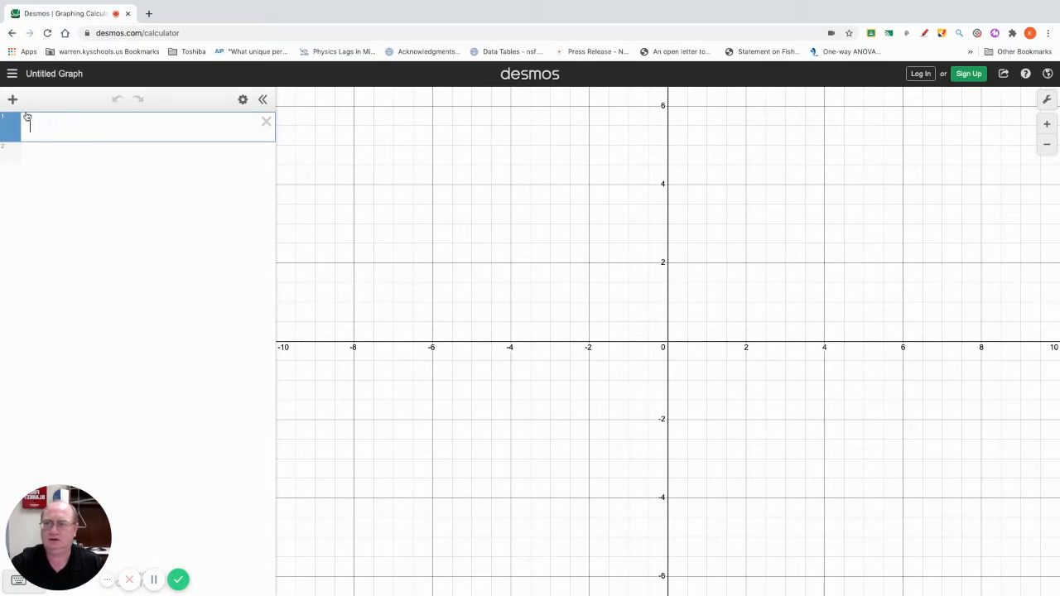
Insert a table and enter the first two data points, (5, 17) and (8, 26).
click(14, 100)
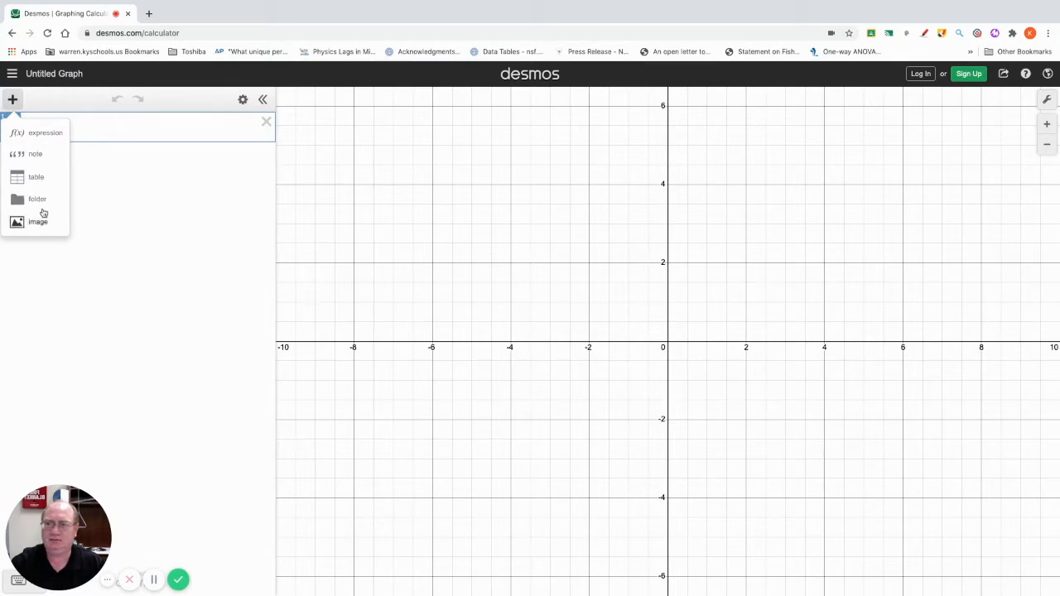
click(38, 184)
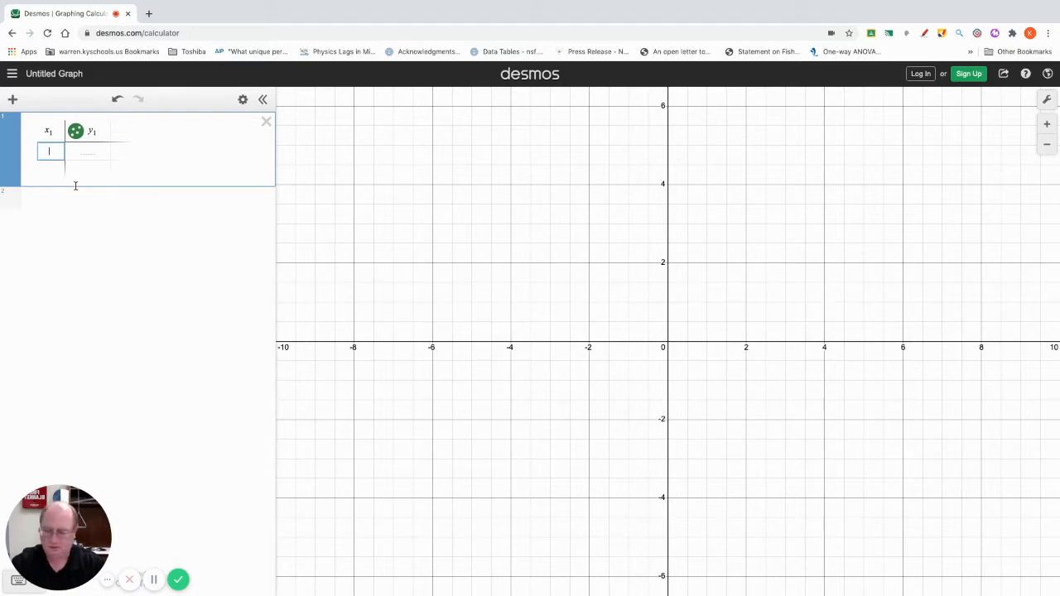
text(5)
key(Tab)
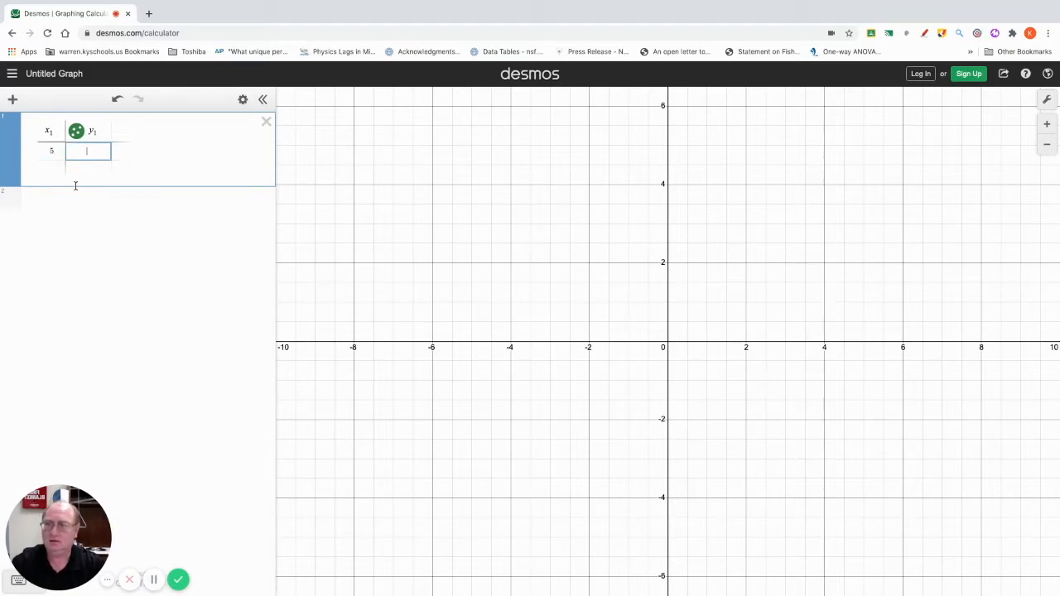
text(17)
key(Return)
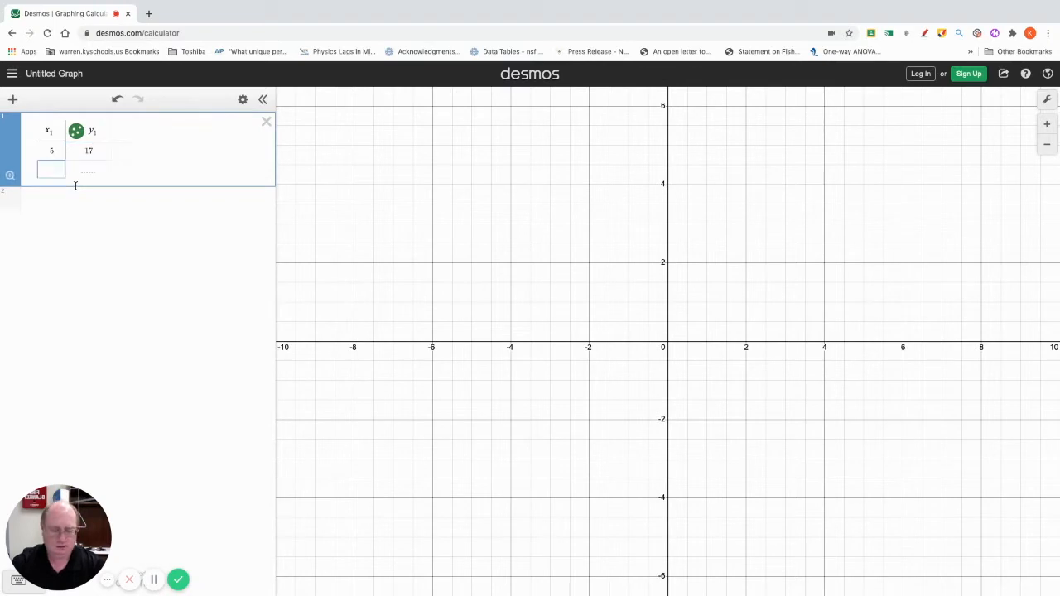
text(8)
key(Tab)
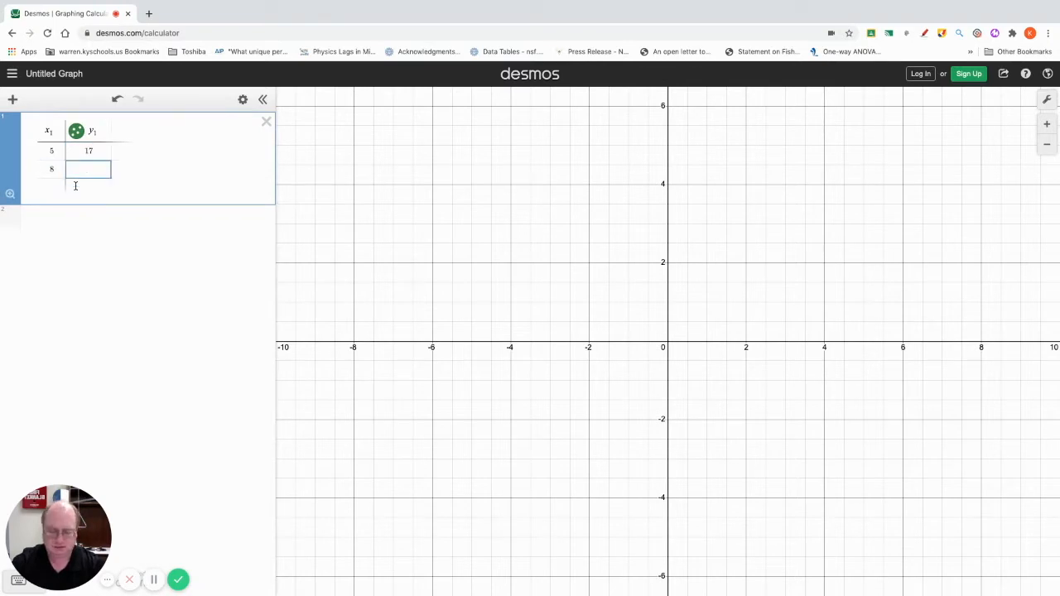
text(26)
key(Return)
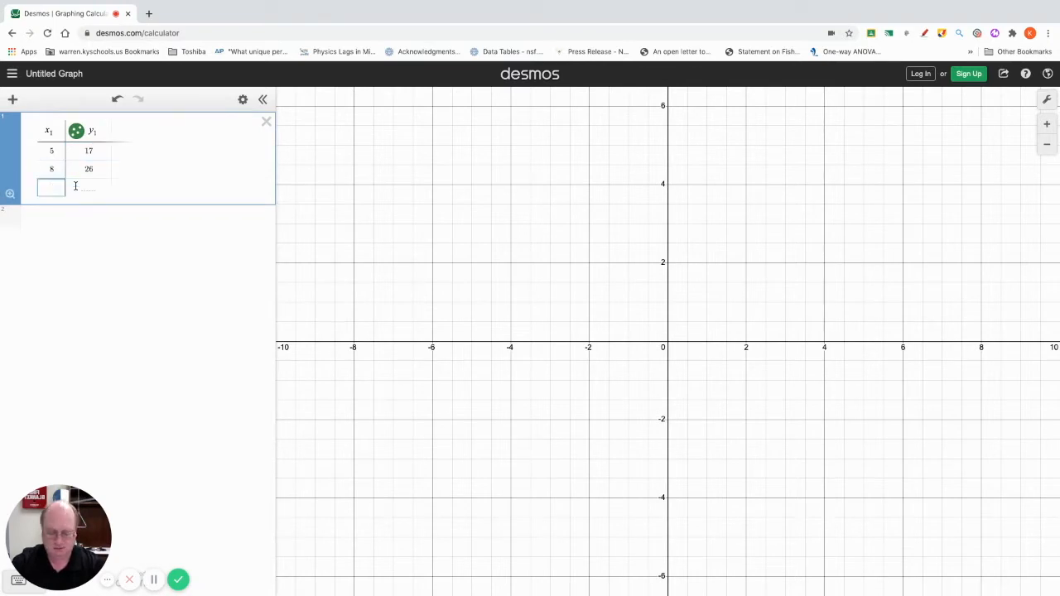
Add the data points (11, 35), (17, 83) and (23, 71) to the table.
text(11)
key(Tab)
text(35)
key(Return)
text(17)
key(Tab)
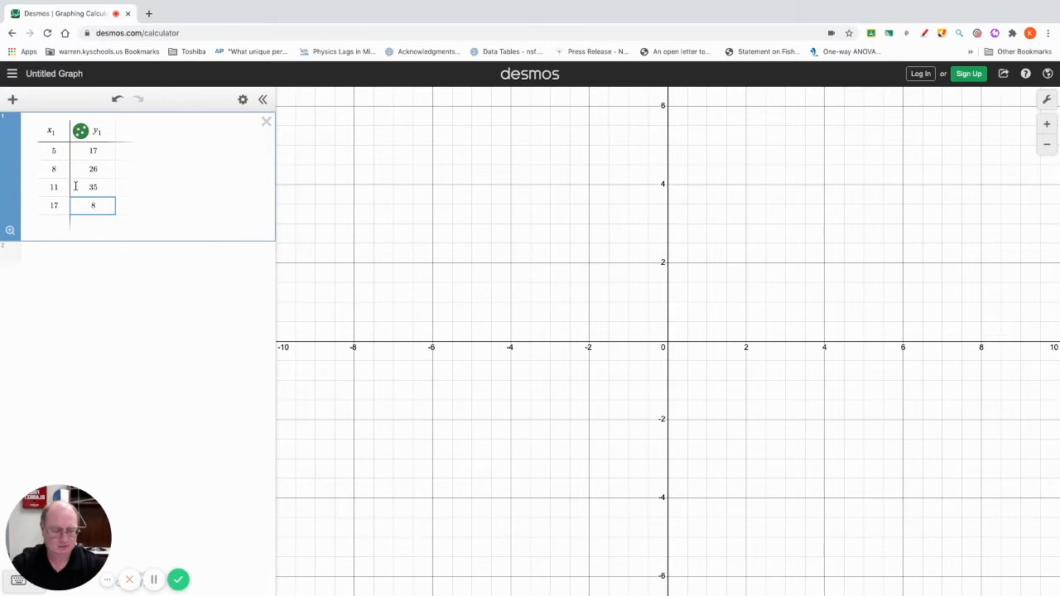
key(Return)
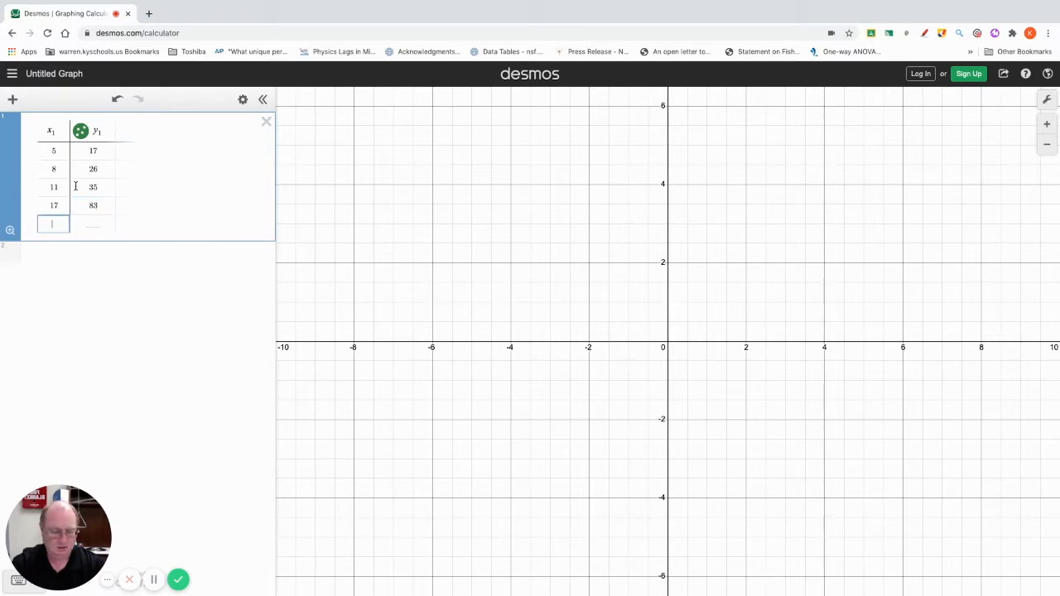
text(23)
key(Tab)
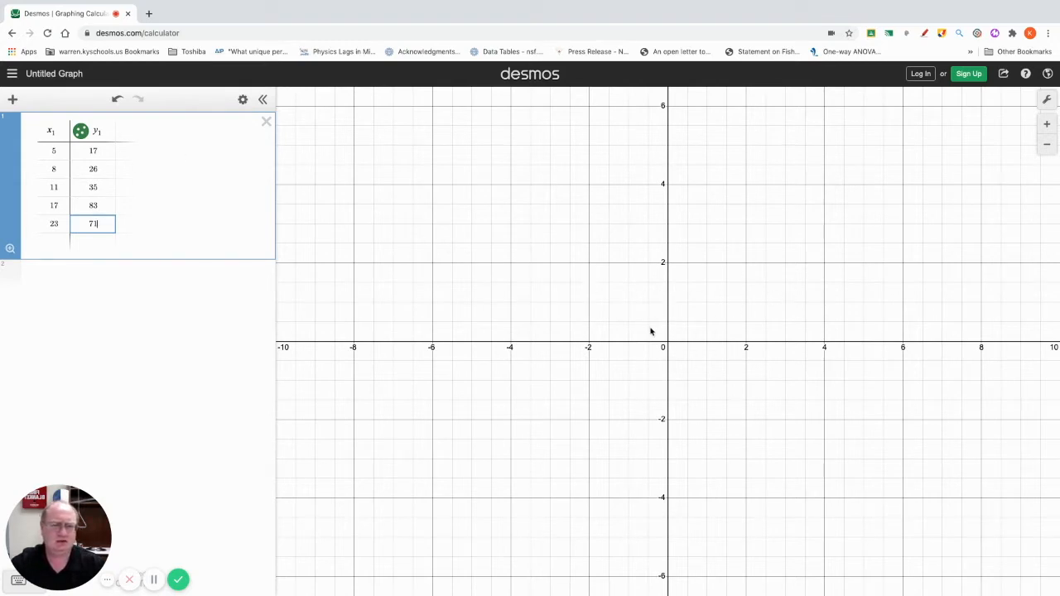
Label the graph's x-axis "Time (Seconds)" in the graph settings.
drag(669, 344, 460, 426)
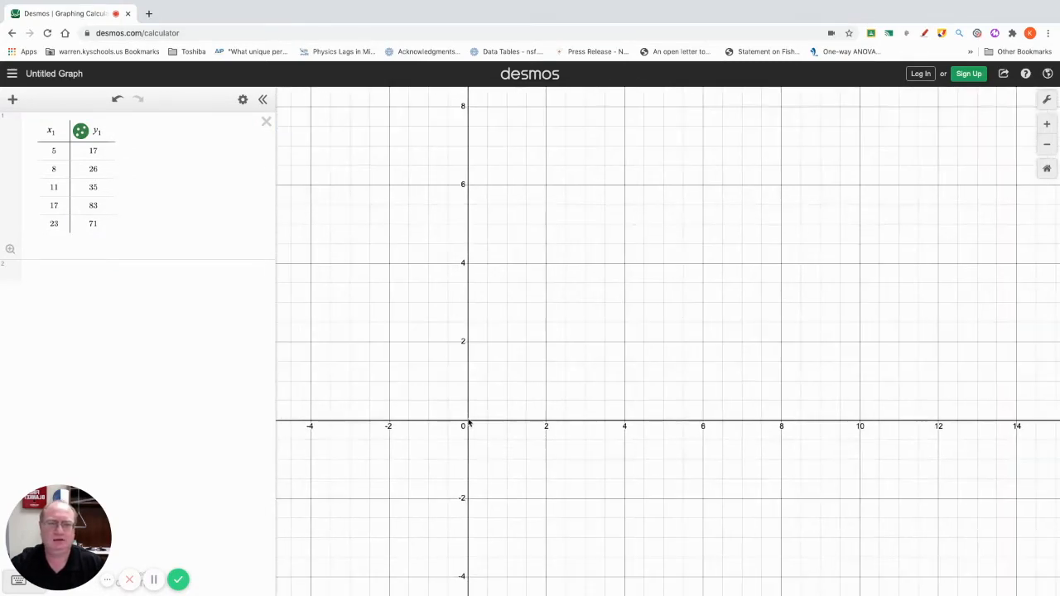
click(1046, 101)
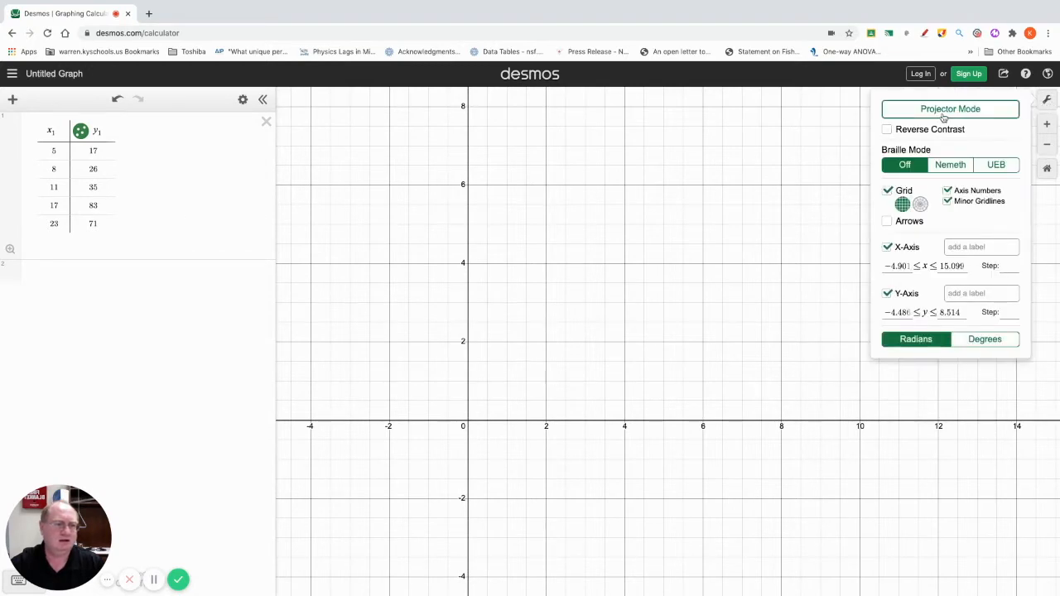
click(973, 246)
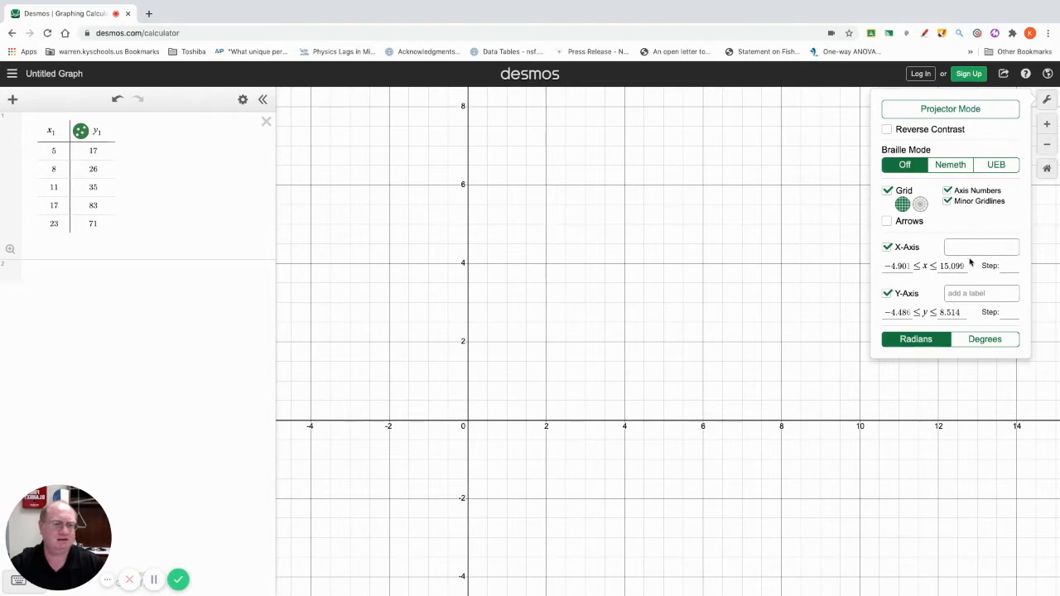
text(Time (Seconds))
Set the x-axis lower limit to -1.
click(893, 266)
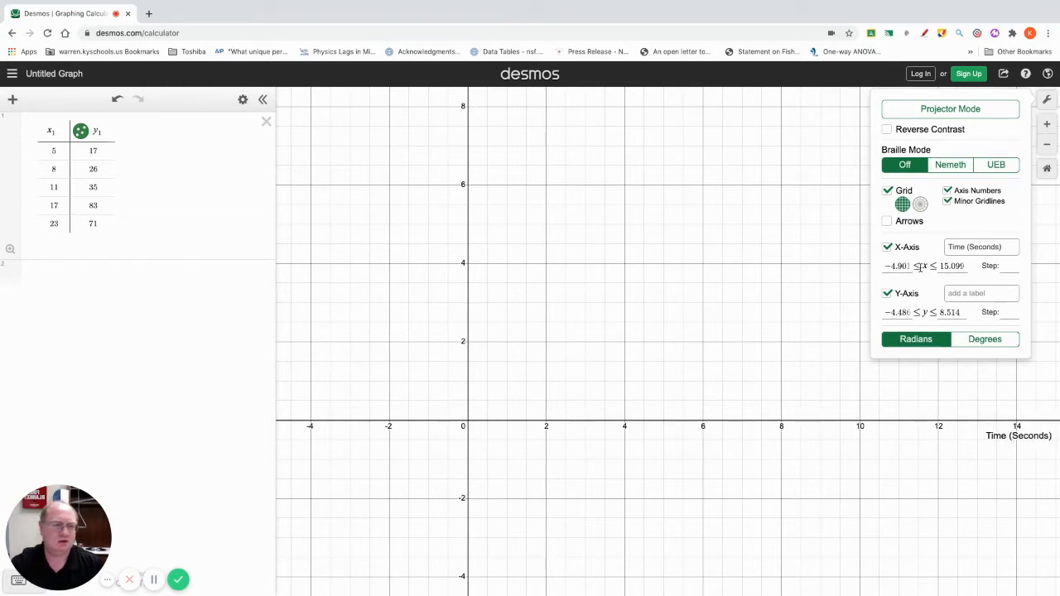
double_click(893, 266)
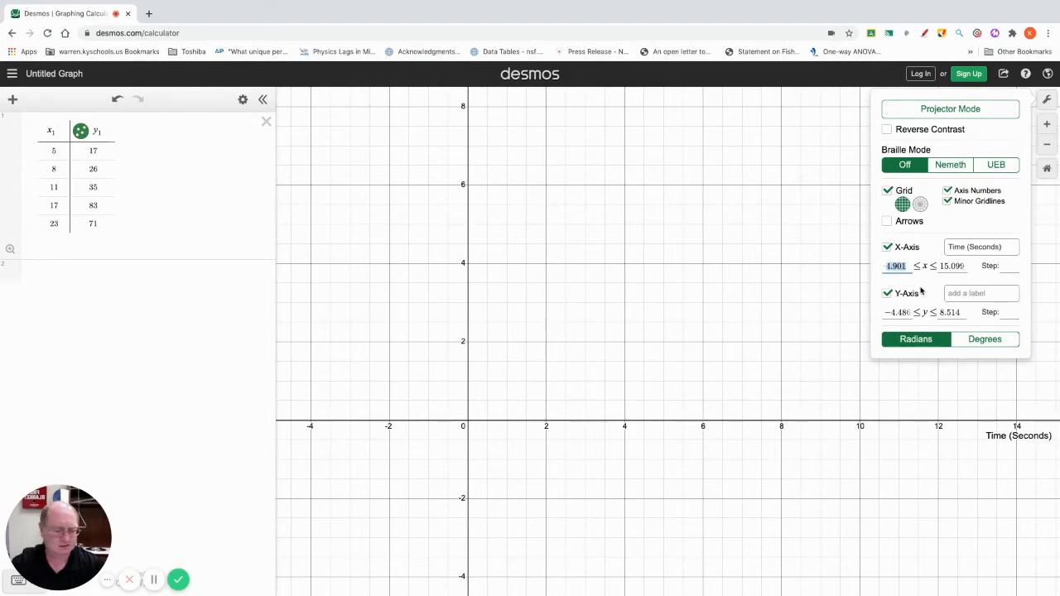
text(1)
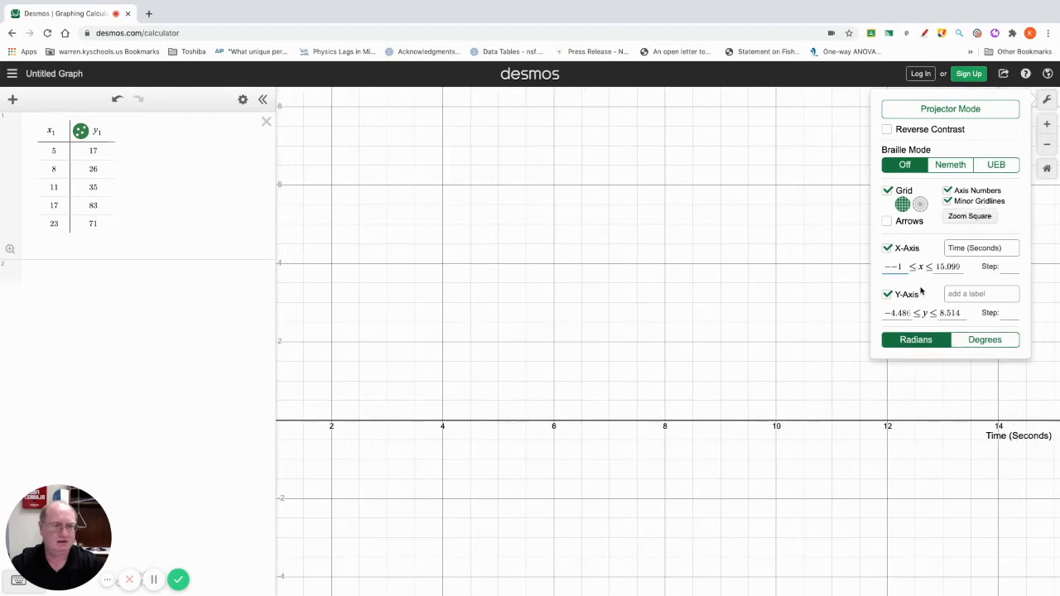
key(BackSpace)
key(BackSpace)
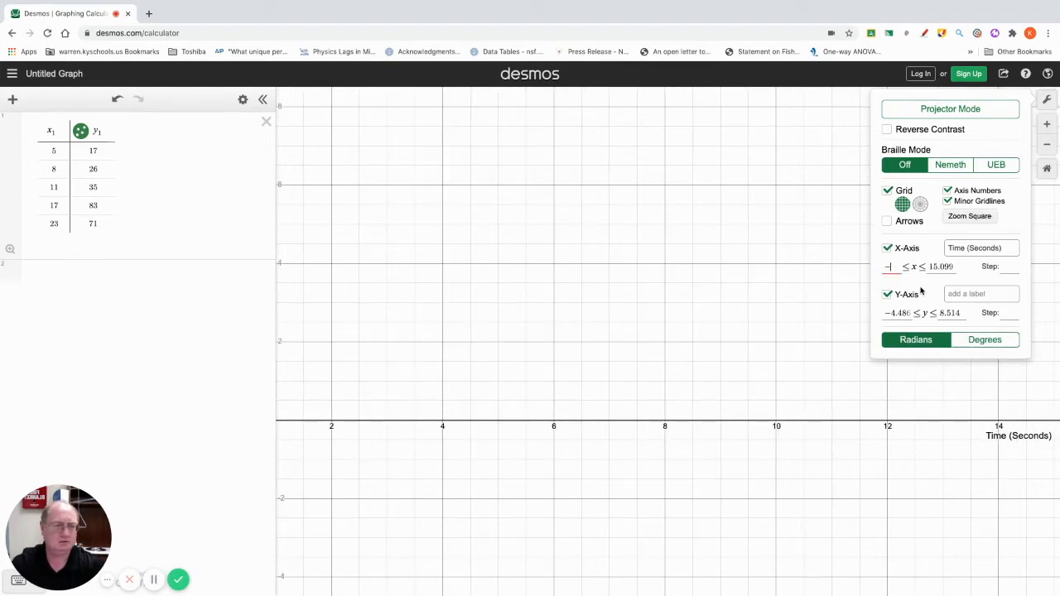
text(1)
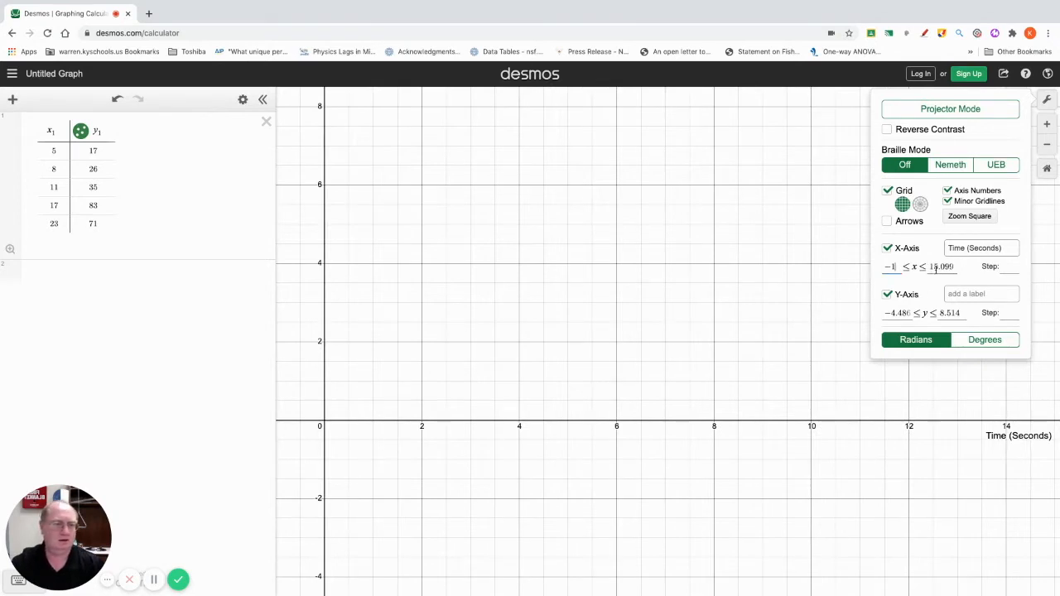
Set the x-axis upper limit to 26.
drag(954, 266, 932, 266)
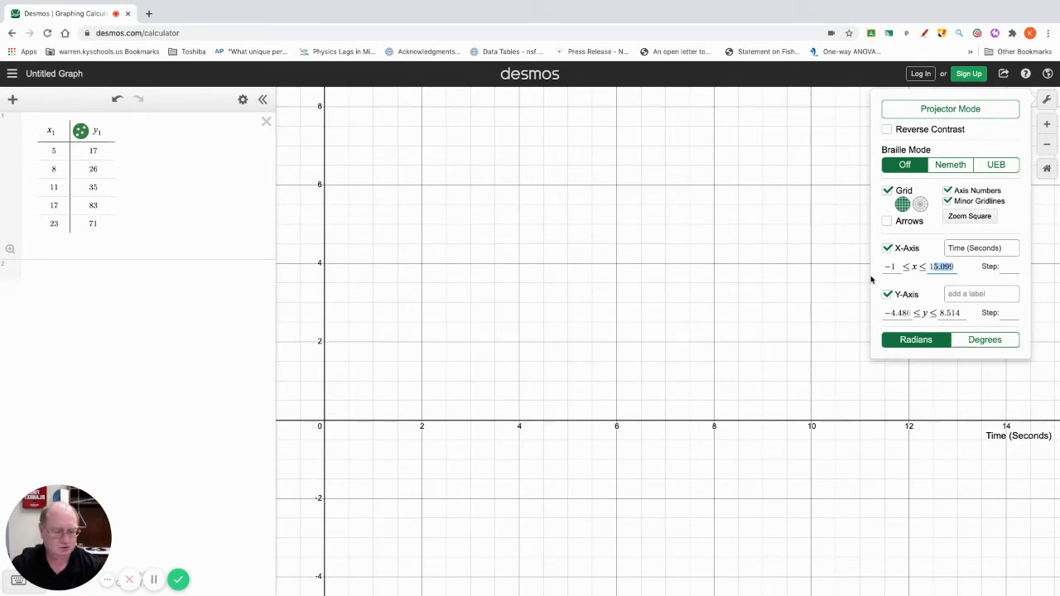
text(12)
text(0)
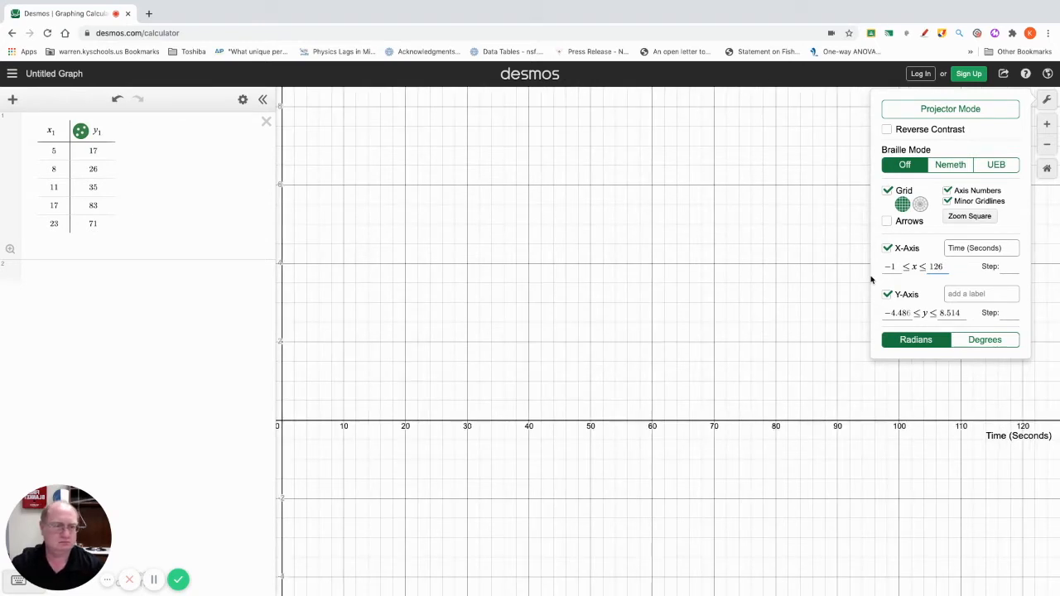
key(BackSpace)
key(BackSpace)
key(BackSpace)
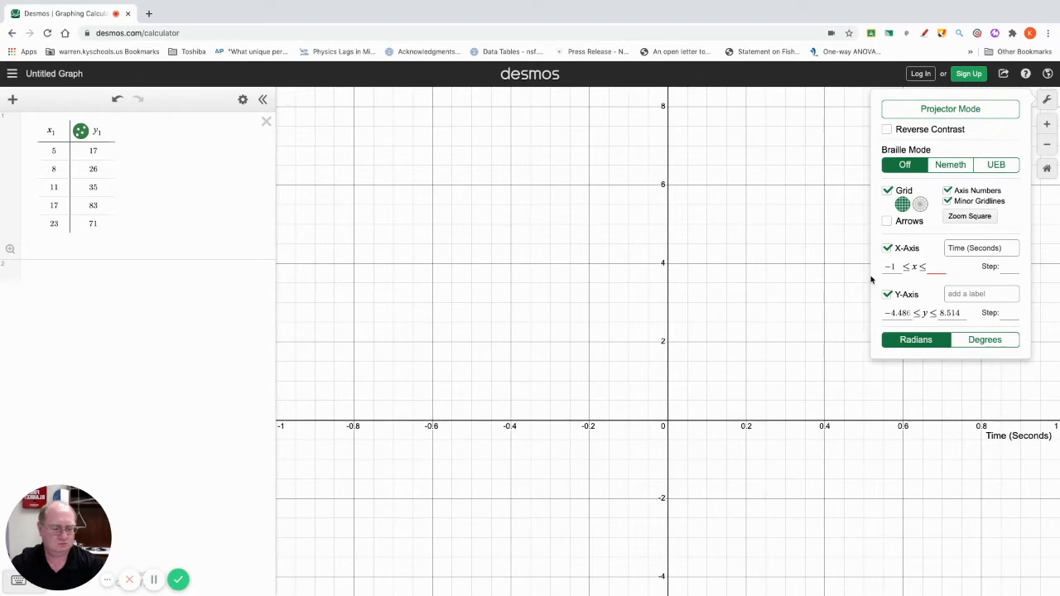
text(26)
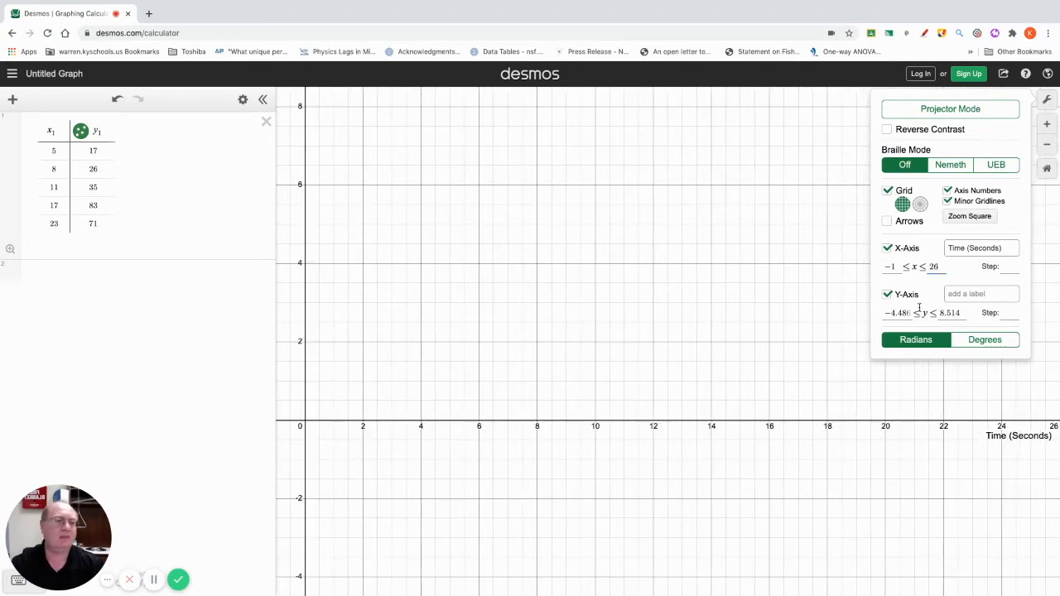
Label the graph's y-axis "Distance (m)".
click(966, 296)
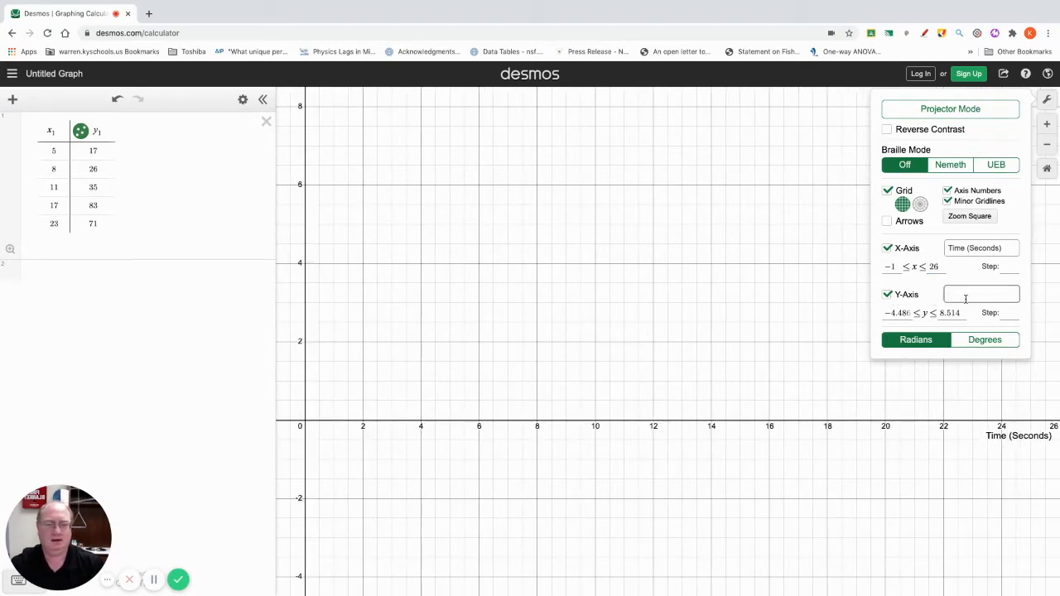
text(Dis)
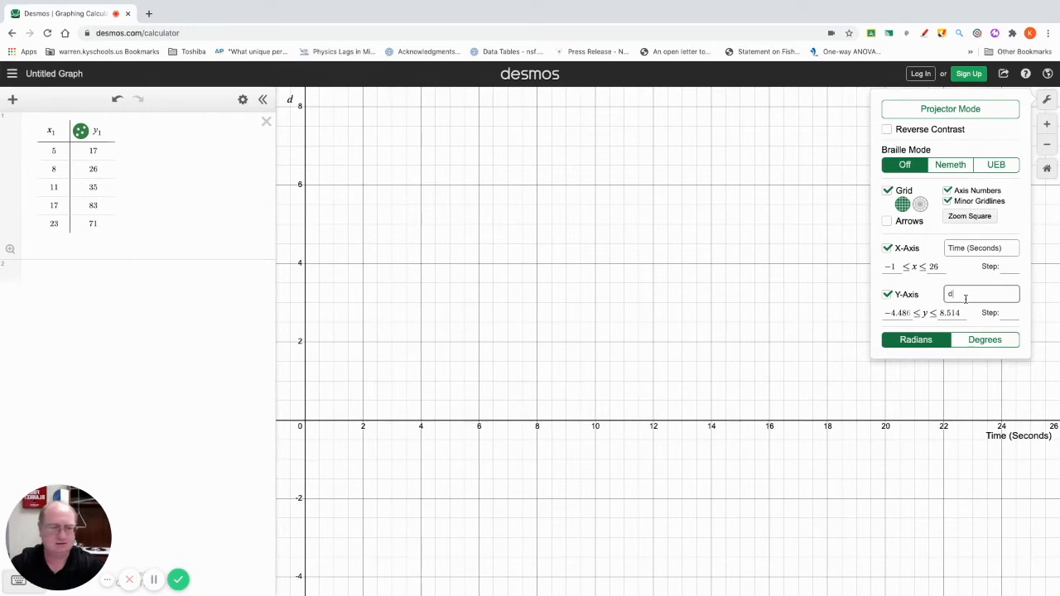
key(BackSpace)
key(BackSpace)
key(BackSpace)
text(Dis)
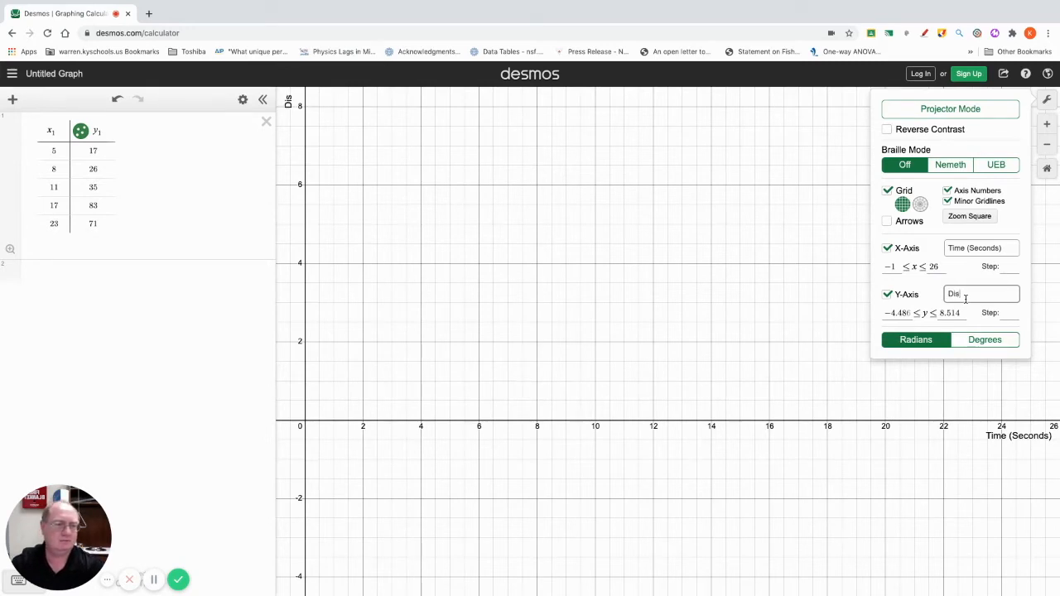
text(tance (m)
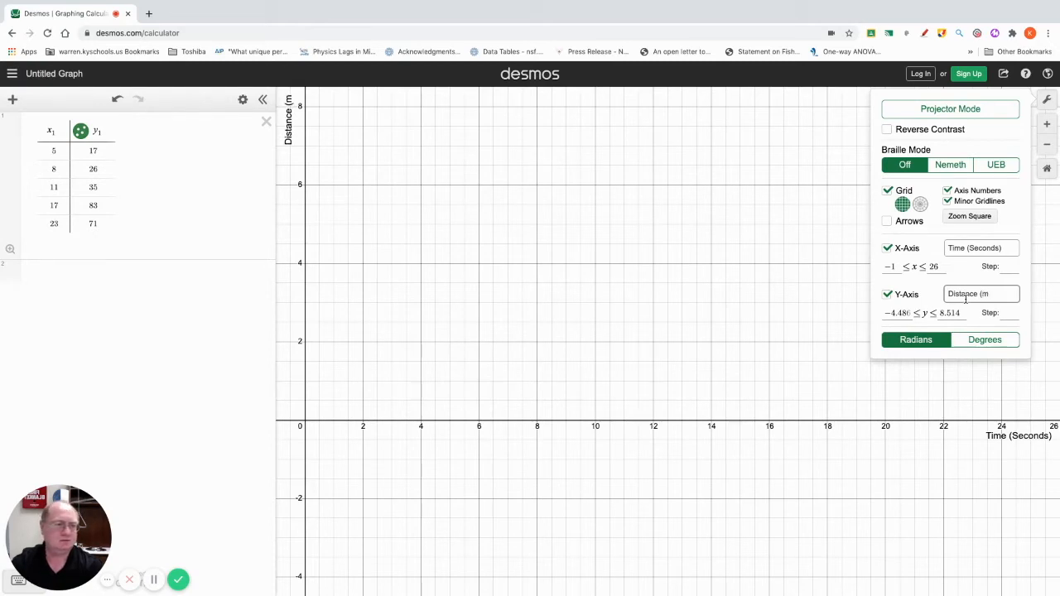
text())
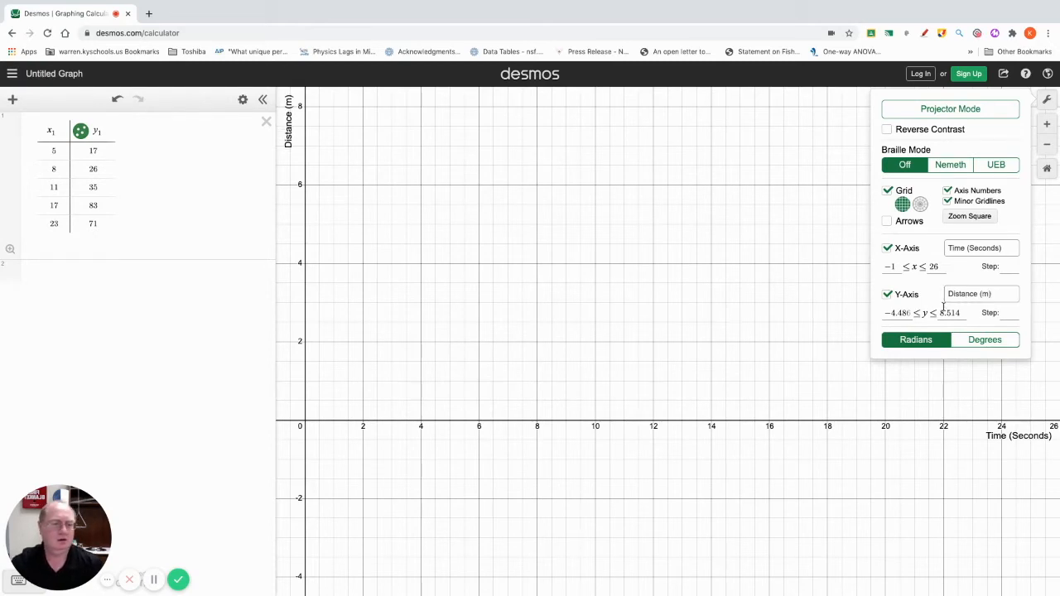
Set the y-axis range from -2 to 85 and close the graph settings.
drag(889, 313, 915, 313)
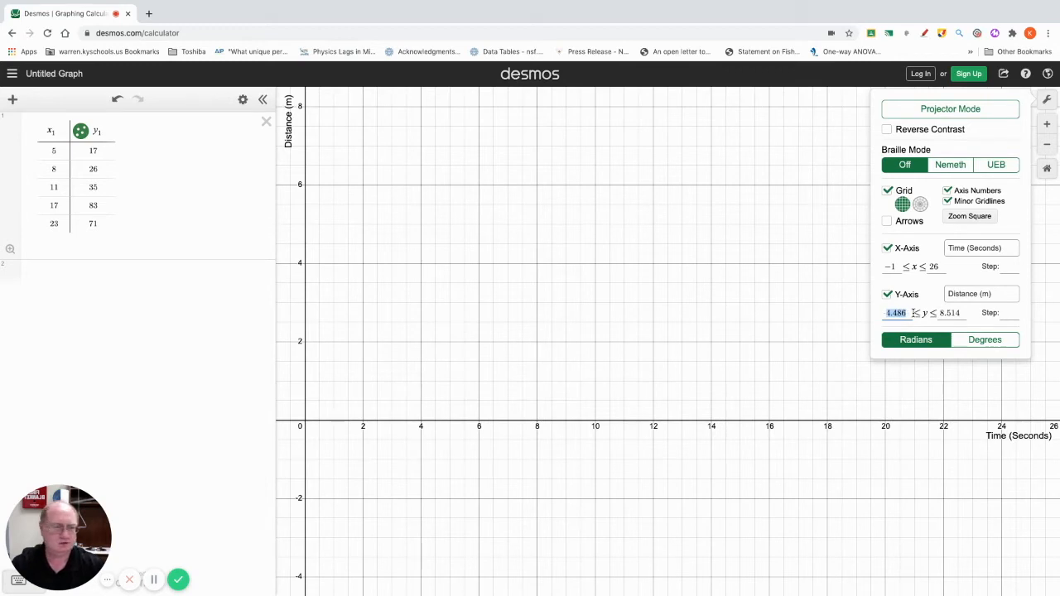
text(2)
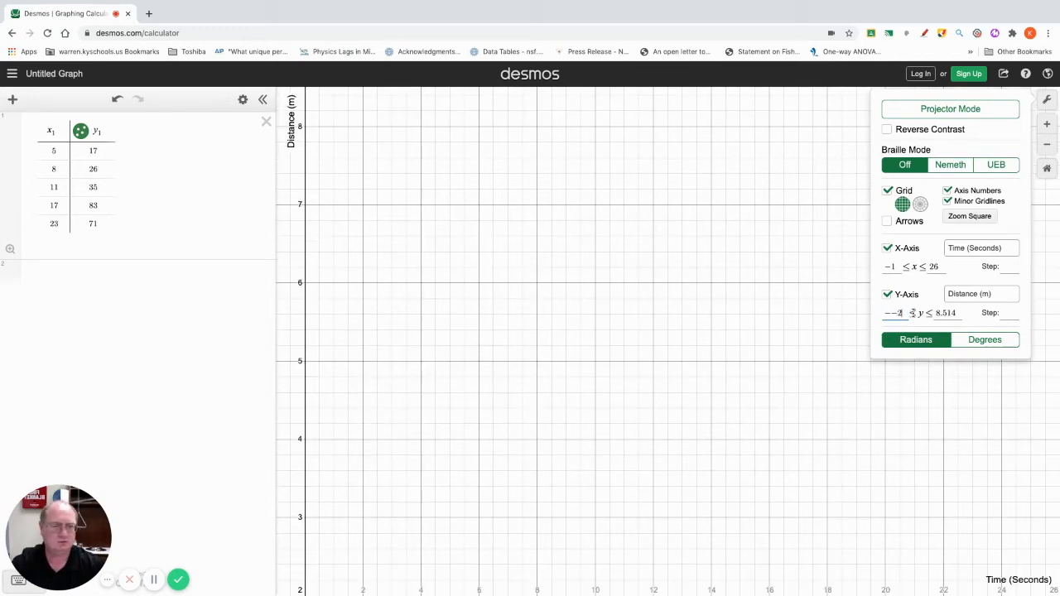
key(BackSpace)
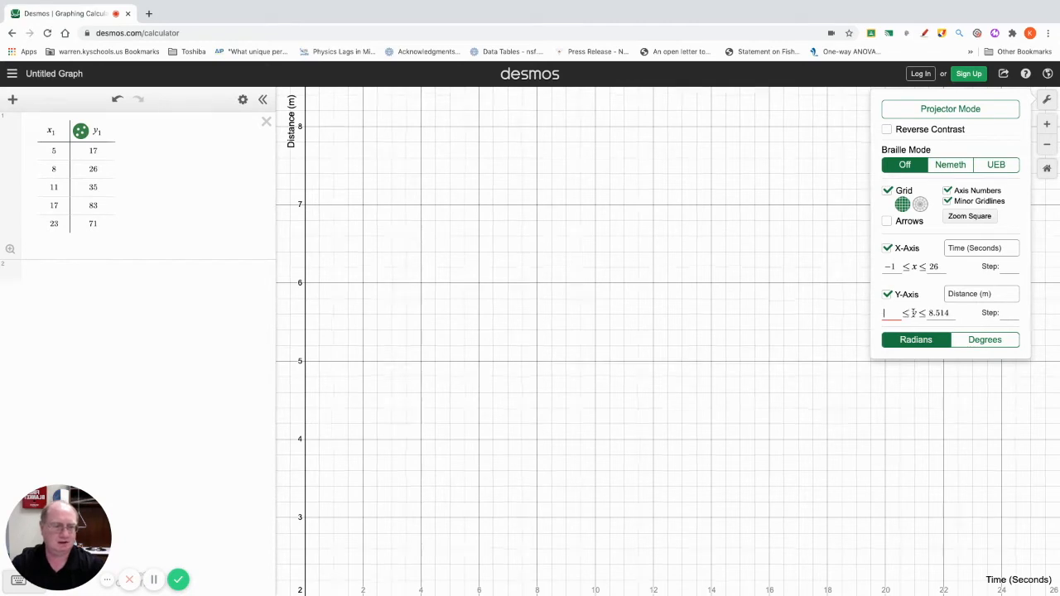
text(2)
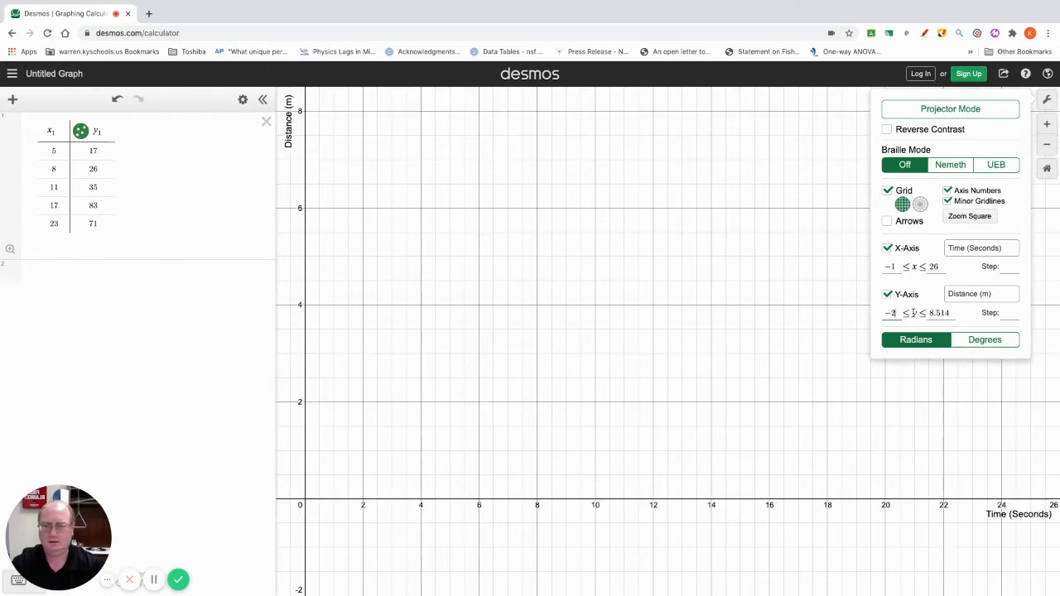
drag(950, 313, 929, 313)
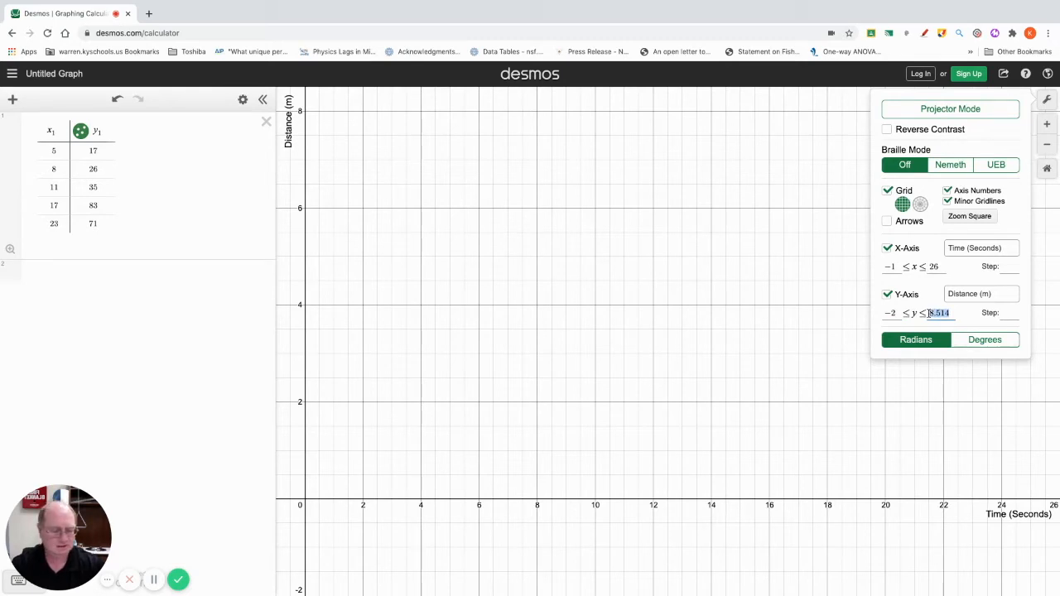
text(85)
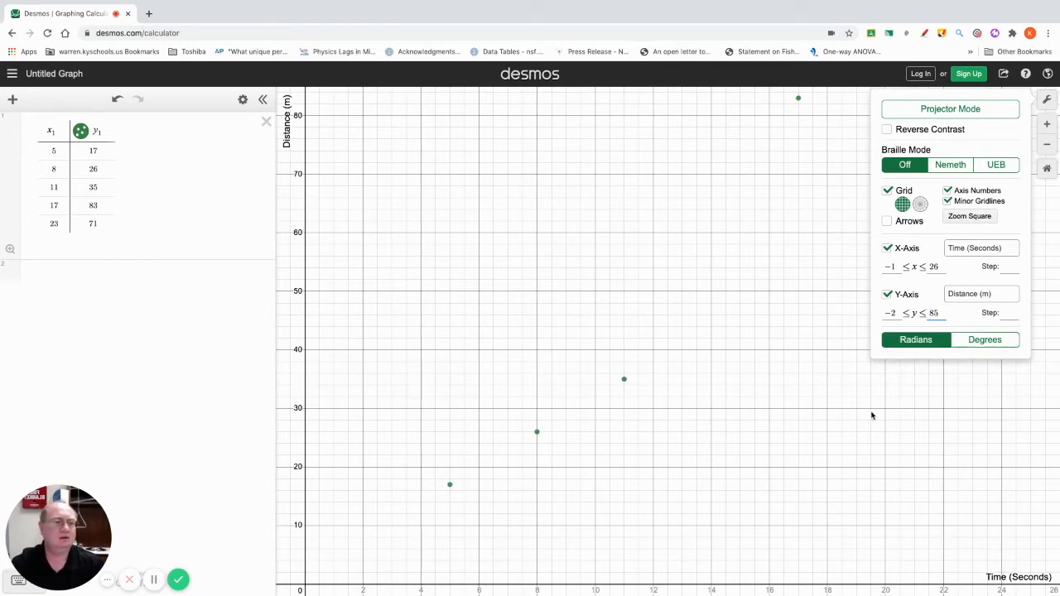
click(937, 417)
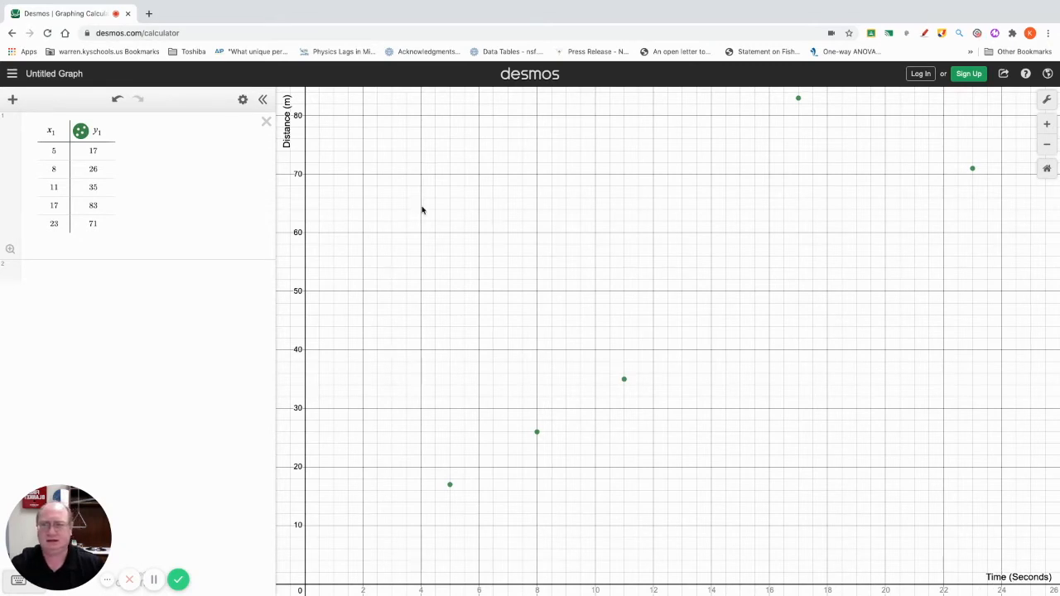
Correct the y-value of the data point at x = 17 to 53 in the table.
drag(464, 277, 462, 271)
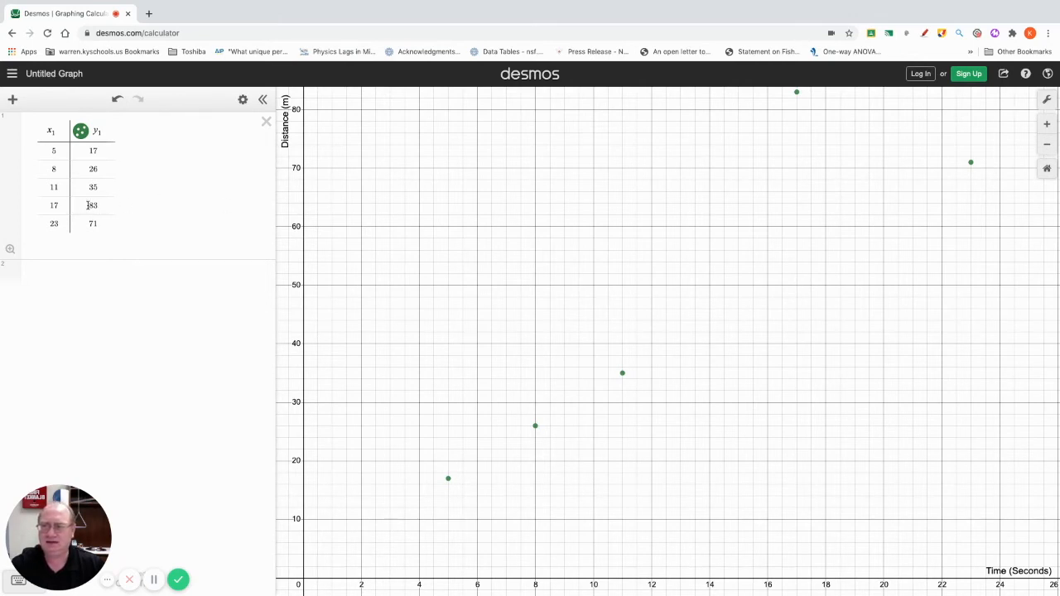
click(89, 205)
key(Delete)
text(5)
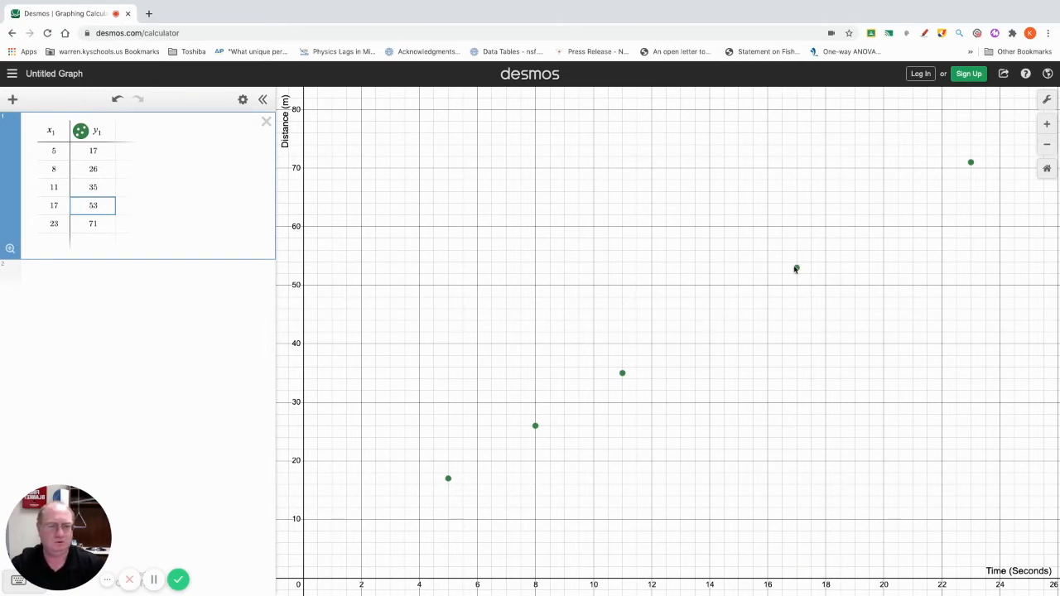
Enter the line equation y = mx + b below the data table and add sliders for both m and b.
click(719, 246)
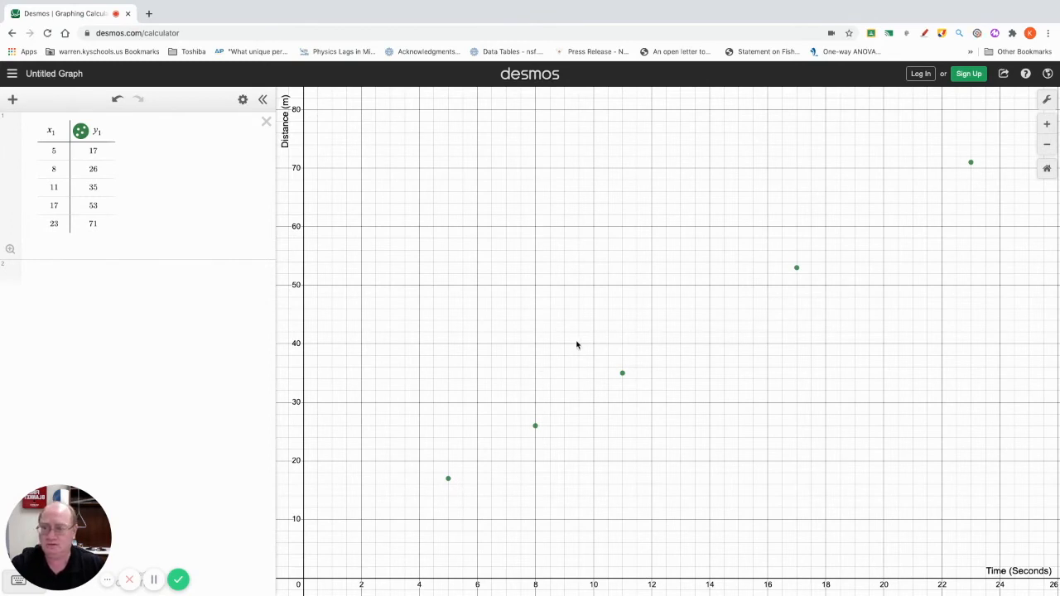
click(11, 273)
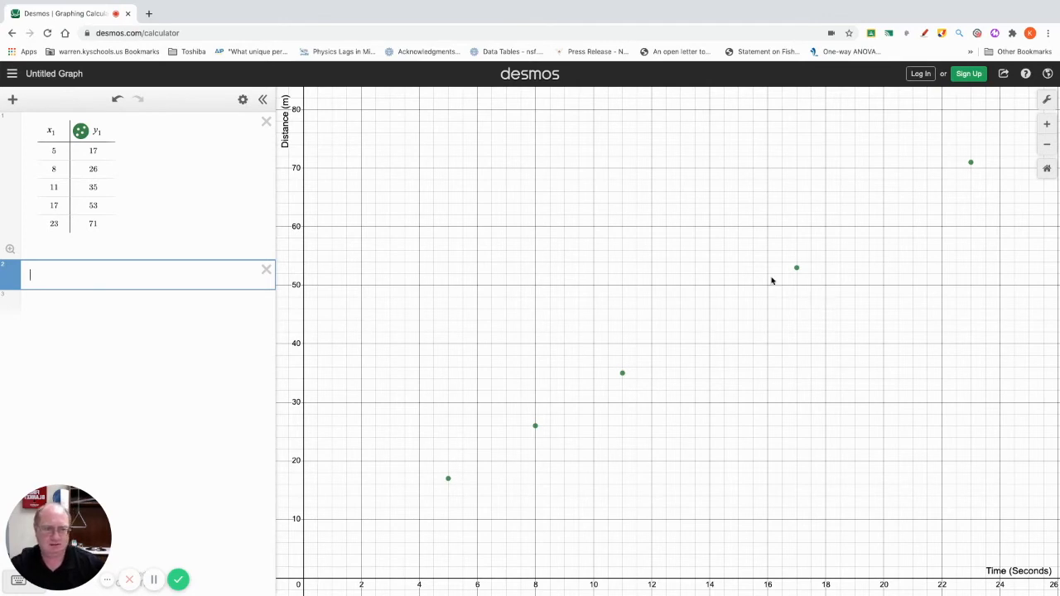
click(803, 270)
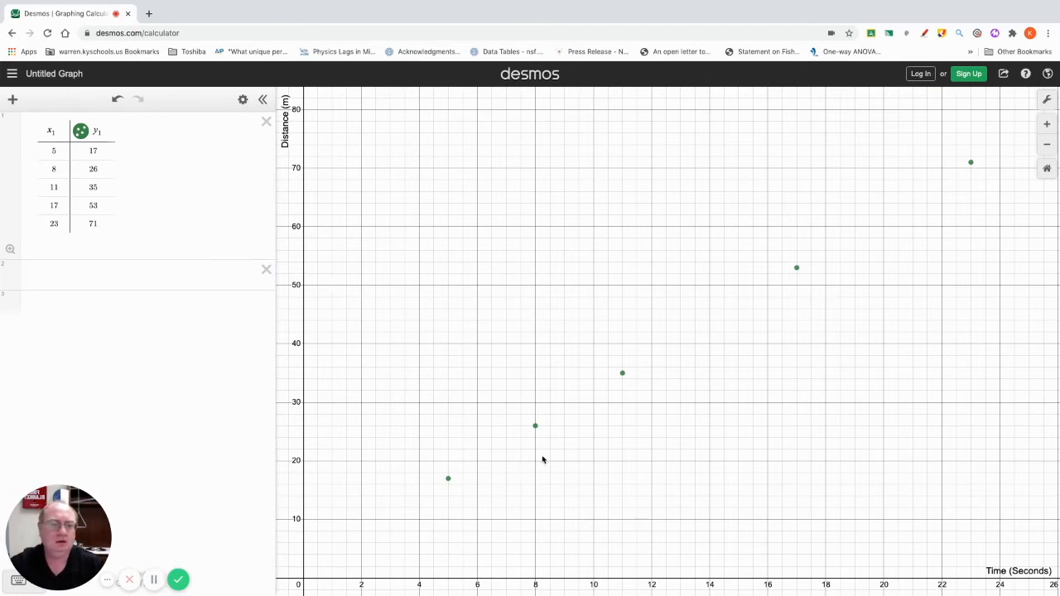
click(174, 275)
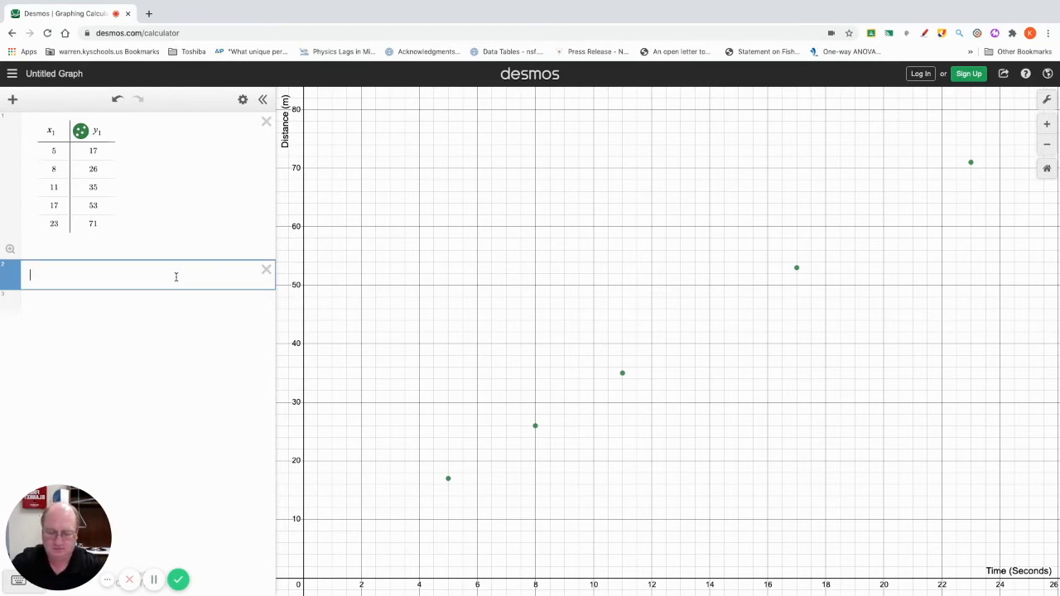
text(y)
key(BackSpace)
text(y = mx + )
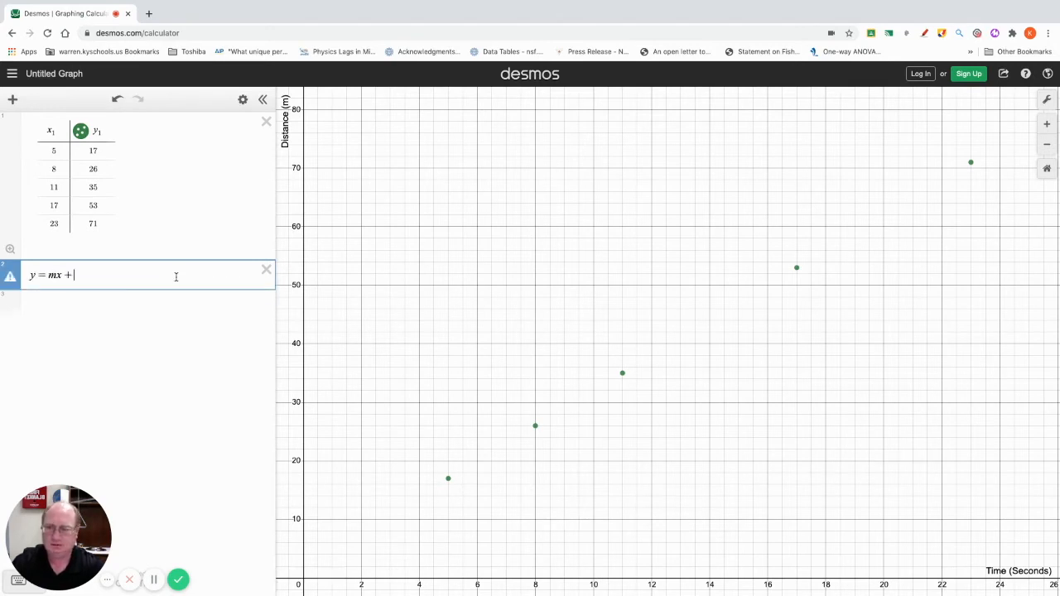
text(b)
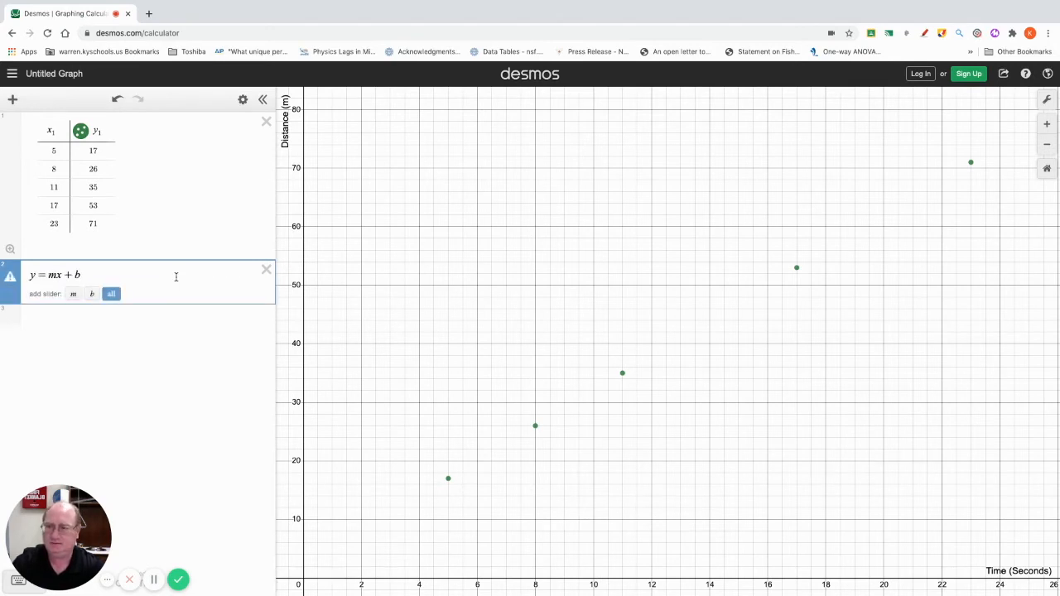
click(111, 296)
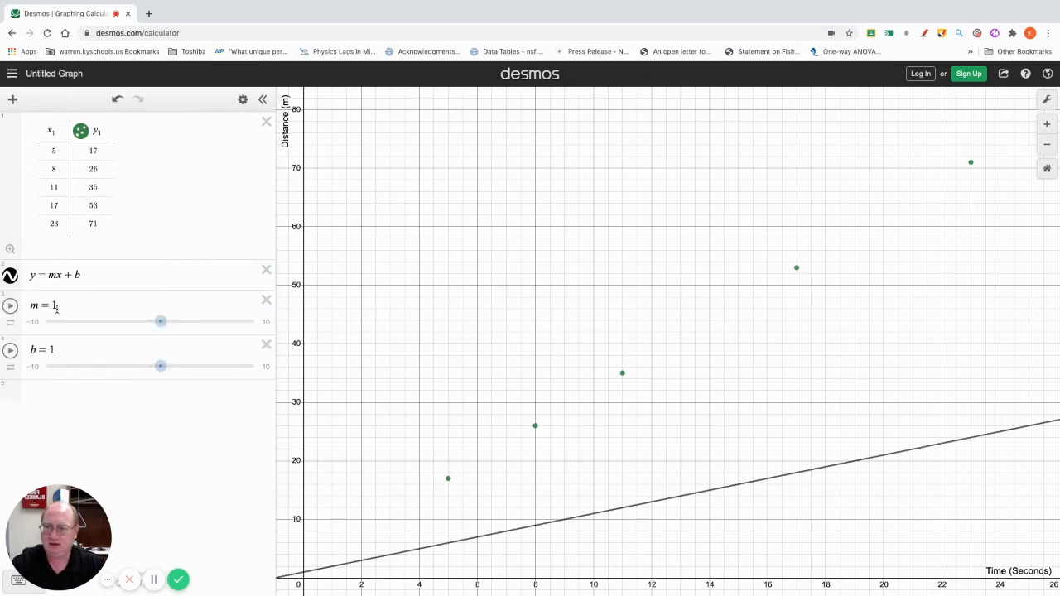
Limit the m slider to the range 0 to 10 with a step of 0.05.
click(99, 307)
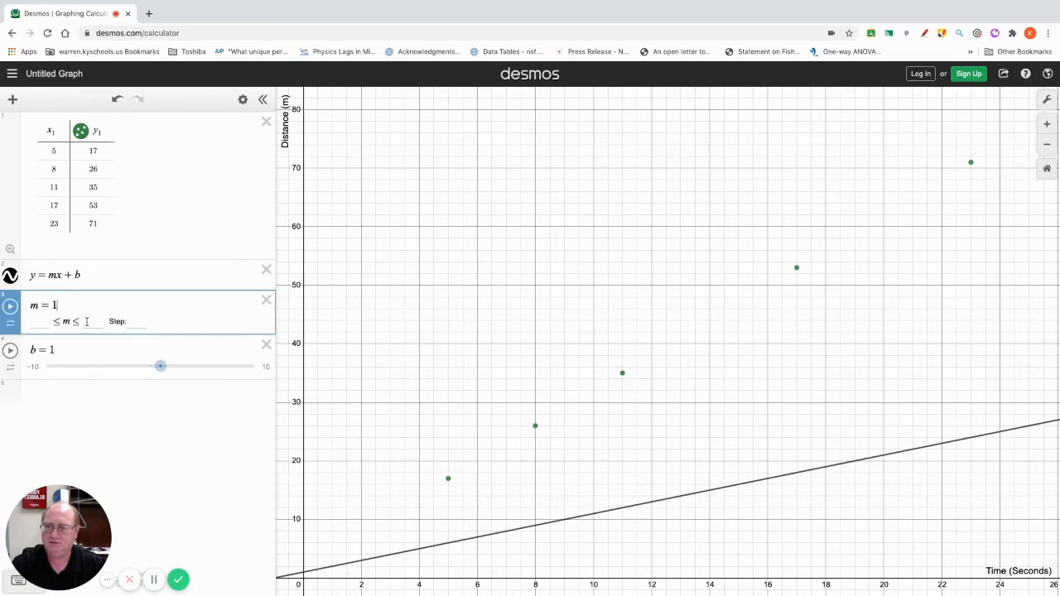
click(163, 229)
mouse_move(151, 324)
mouse_down()
mouse_move(117, 321)
mouse_move(235, 325)
mouse_move(54, 322)
mouse_move(161, 323)
mouse_up()
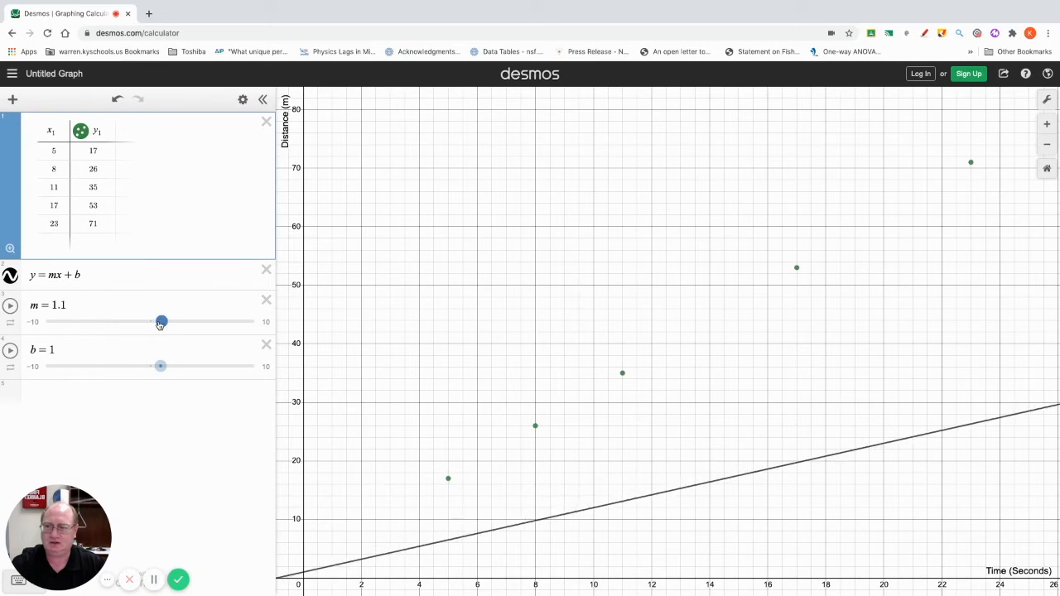
click(116, 303)
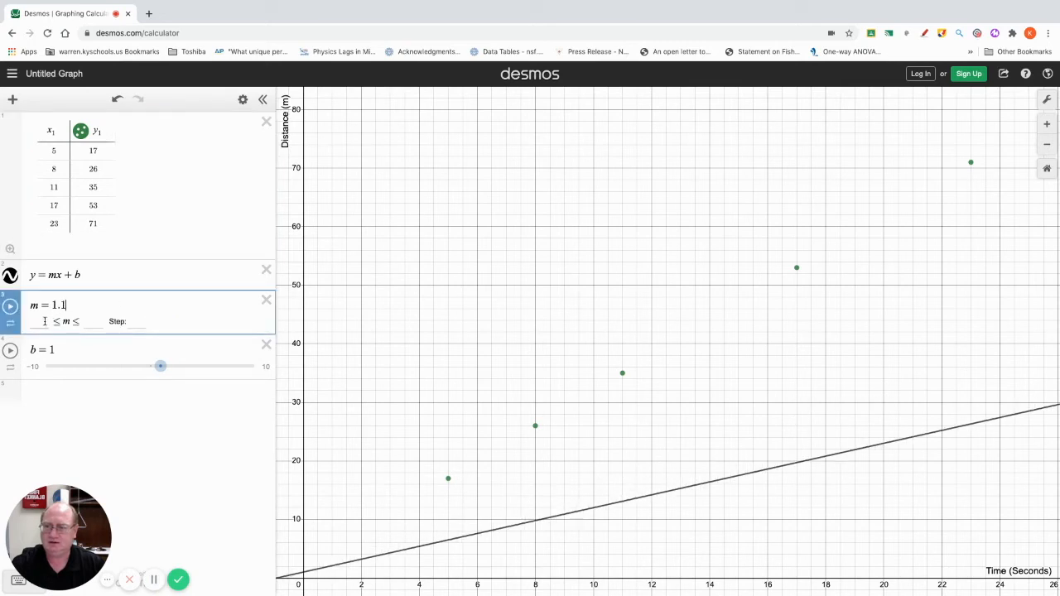
text(0)
click(91, 323)
text(10)
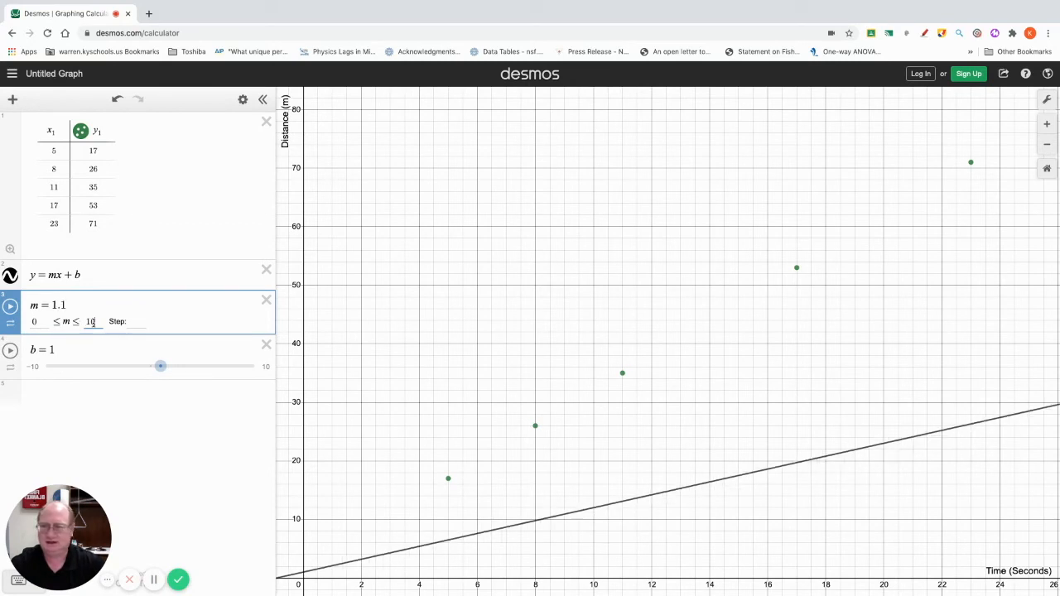
click(140, 323)
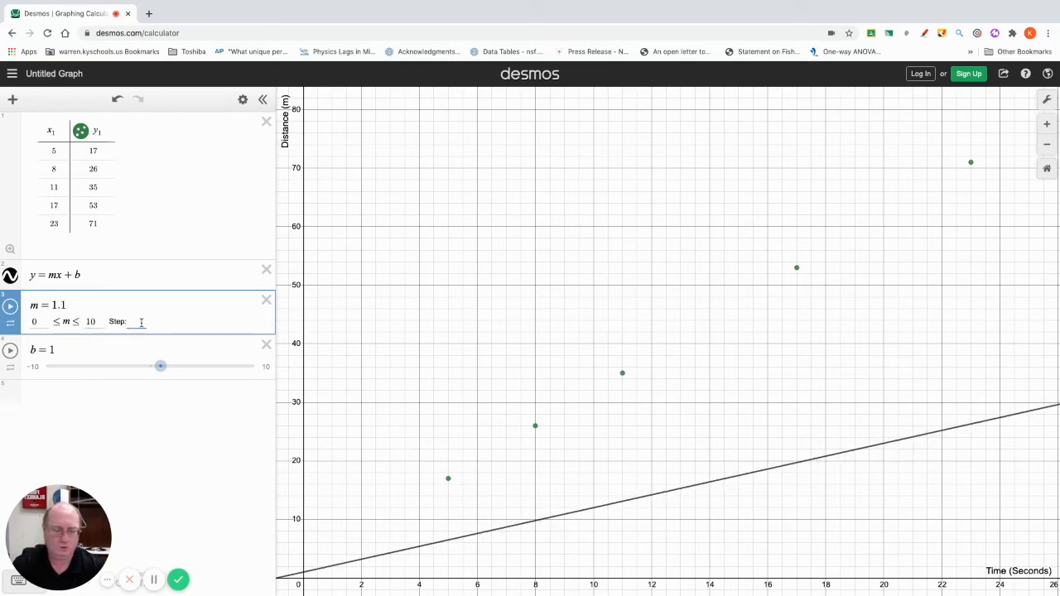
text(0.05)
click(173, 308)
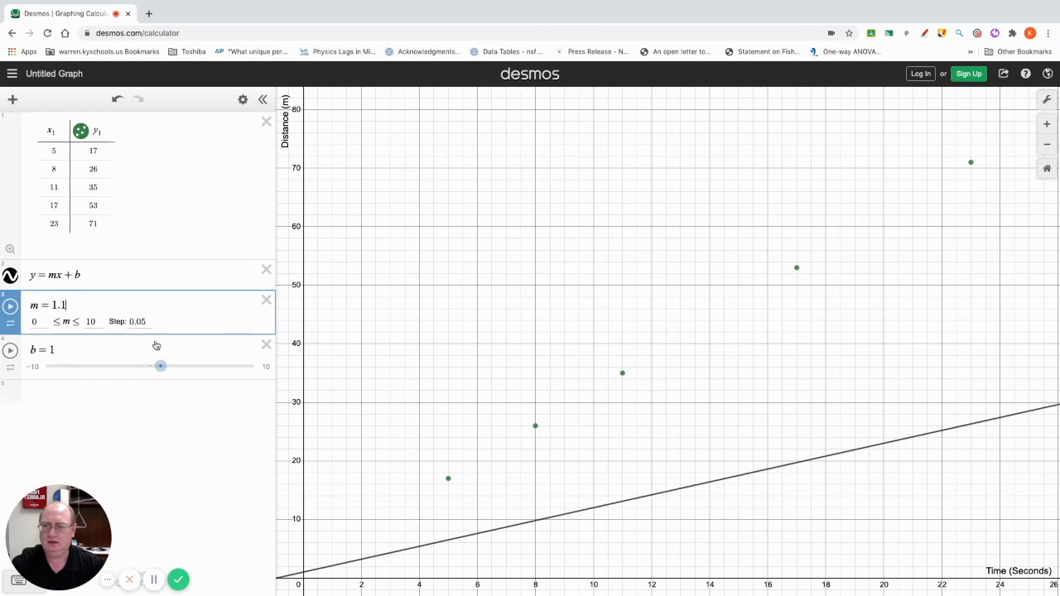
Try out the sliders by moving m to 1.85 and b to 1.9.
click(191, 274)
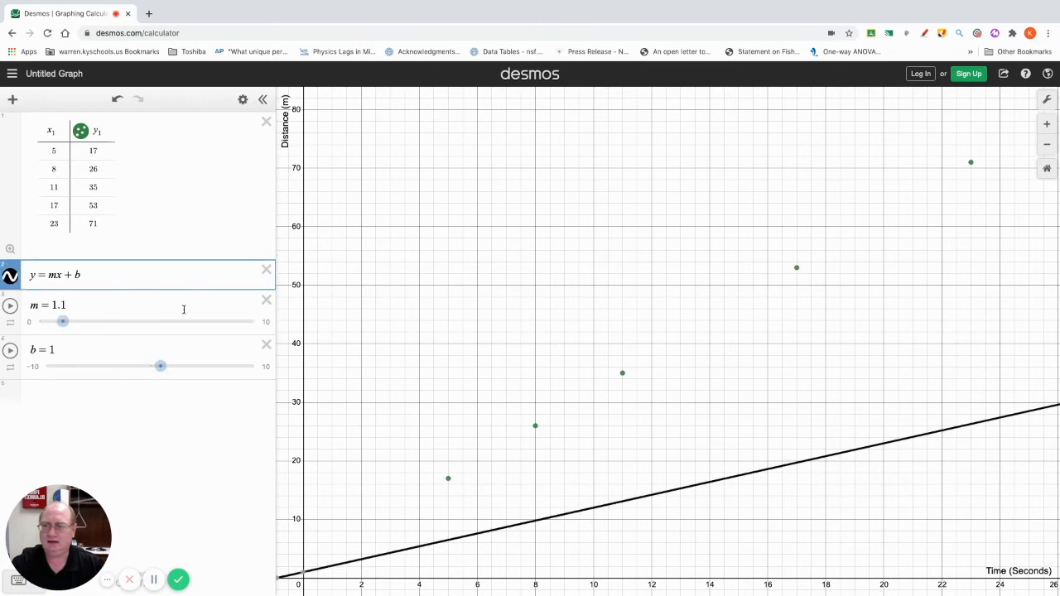
click(173, 308)
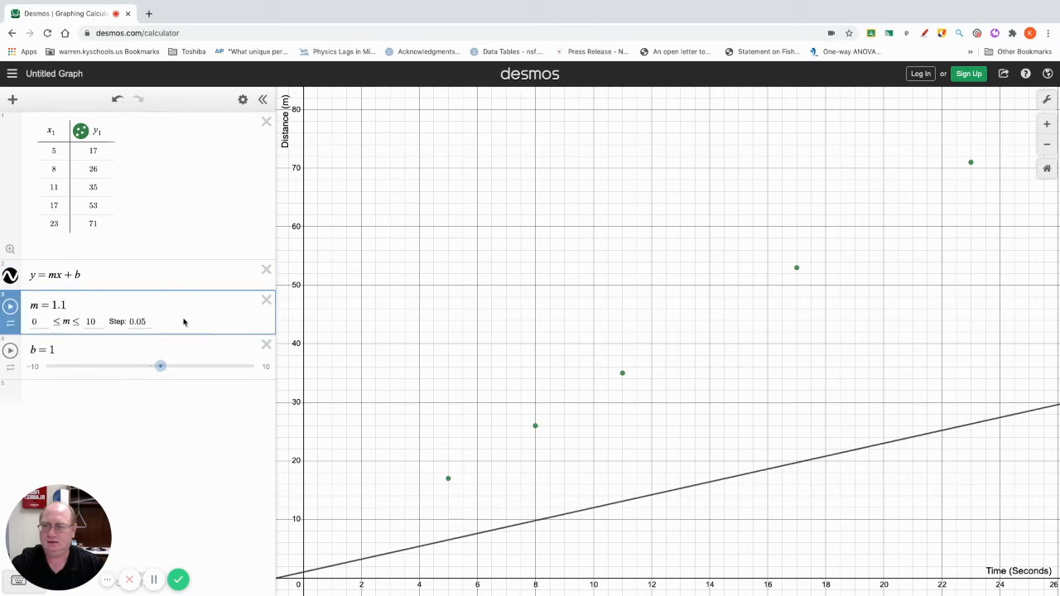
click(182, 284)
drag(71, 324, 81, 326)
mouse_move(158, 367)
mouse_down()
mouse_move(52, 367)
mouse_move(232, 368)
mouse_move(161, 372)
mouse_move(169, 369)
mouse_up()
Limit the b slider to the range -2 to 5.
click(143, 349)
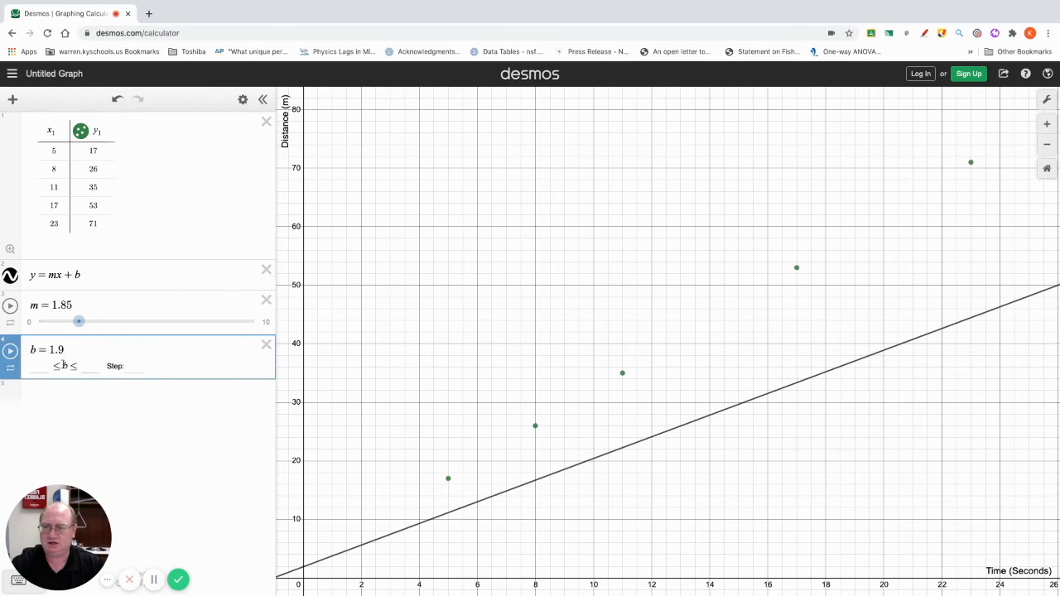
text(-)
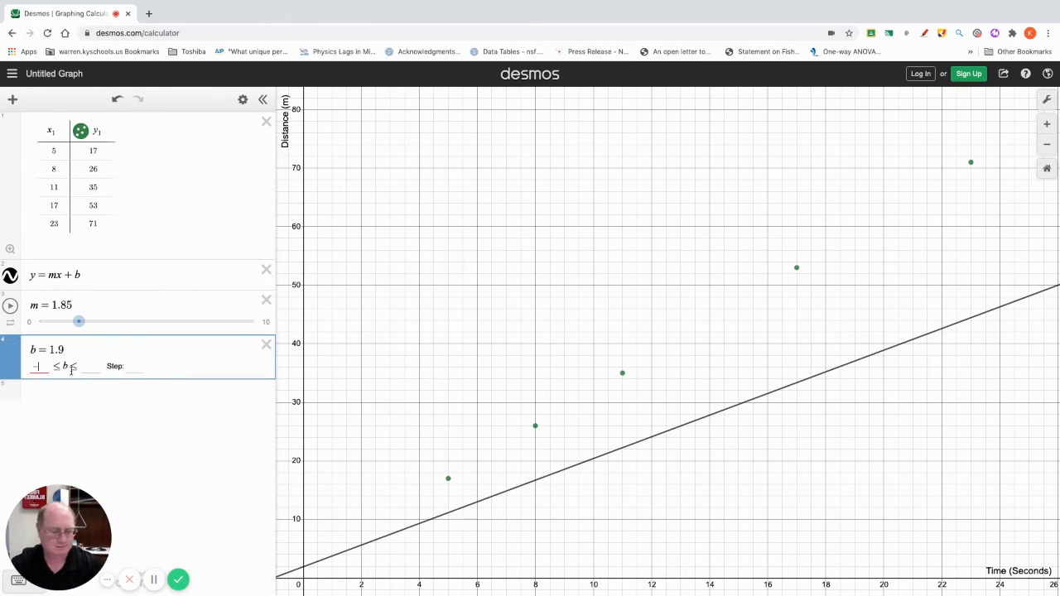
text(2)
click(97, 366)
text(5)
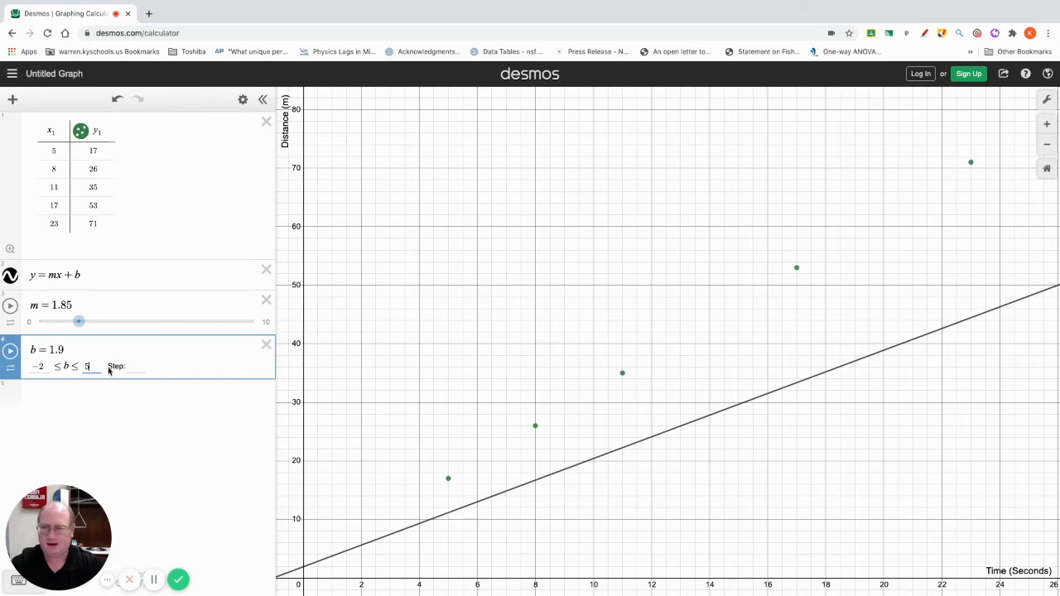
click(143, 370)
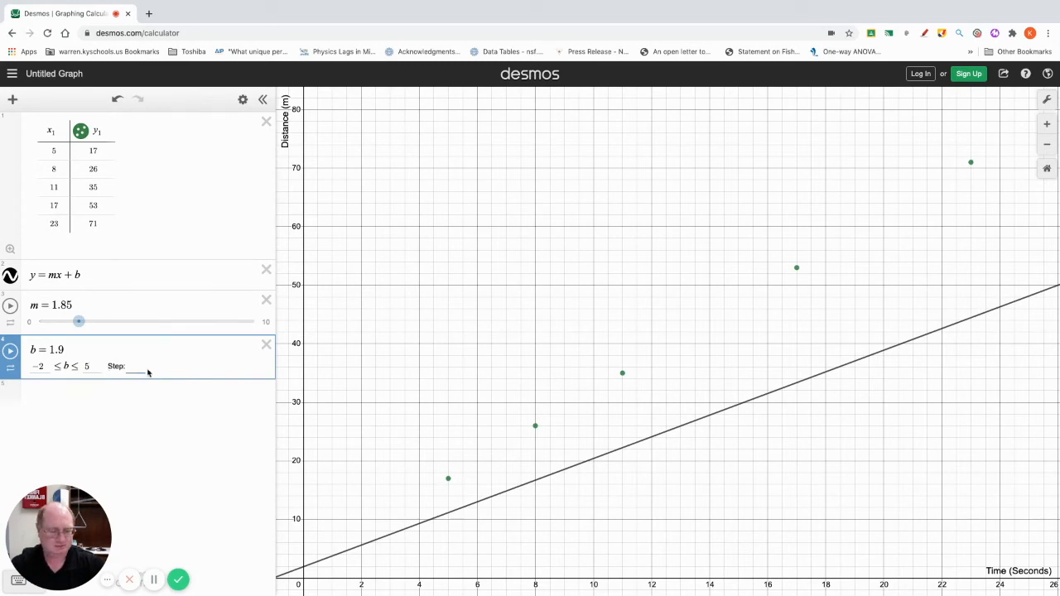
key(Return)
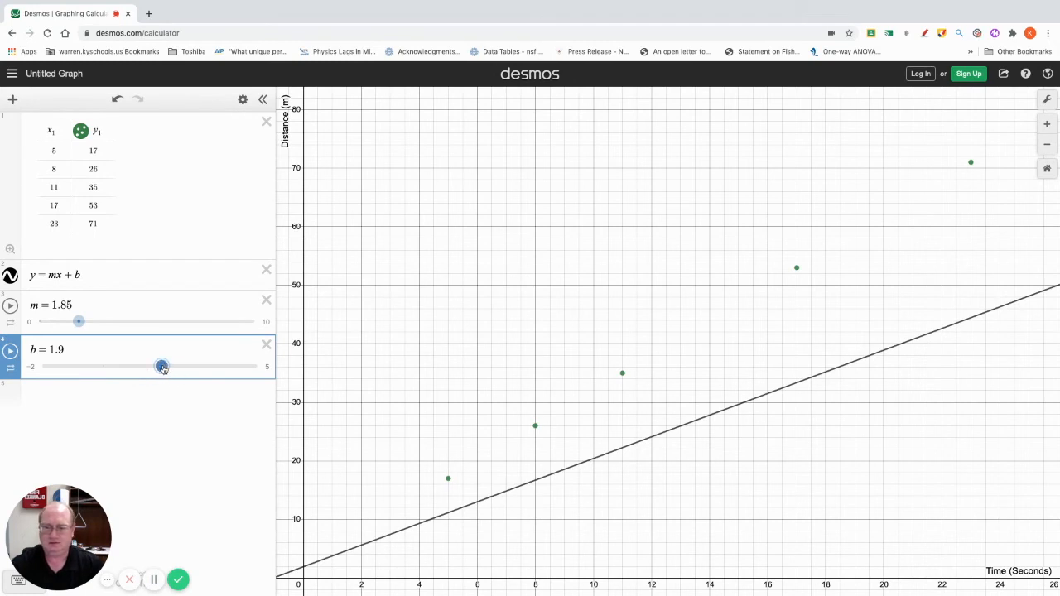
Fit the line through the plotted data points by adjusting the sliders to m = 3 and b = 2.
mouse_move(163, 367)
mouse_down()
mouse_move(100, 367)
mouse_move(223, 377)
mouse_move(159, 375)
mouse_up()
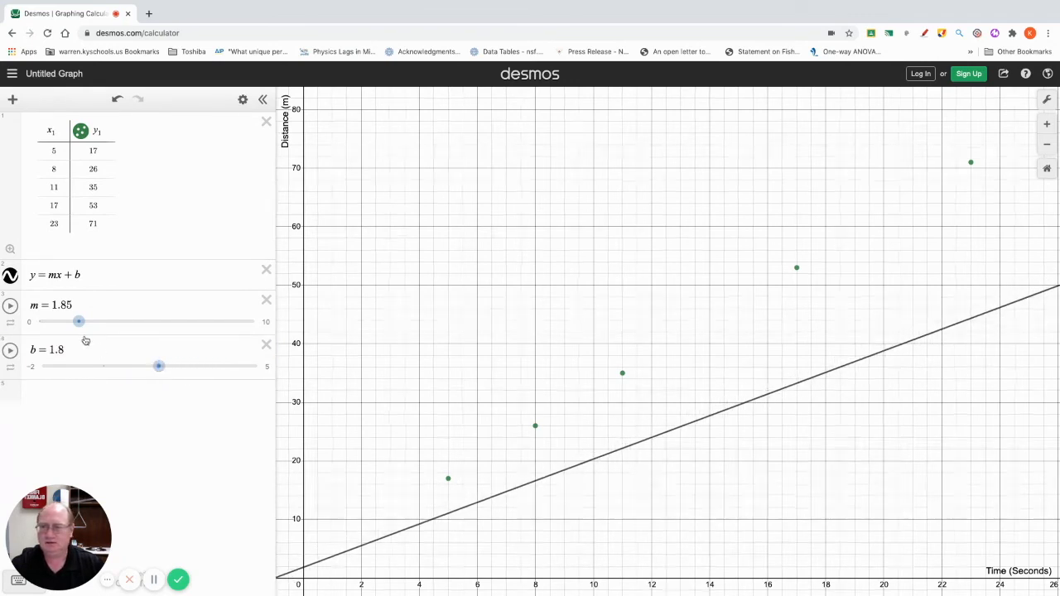
drag(83, 326, 112, 328)
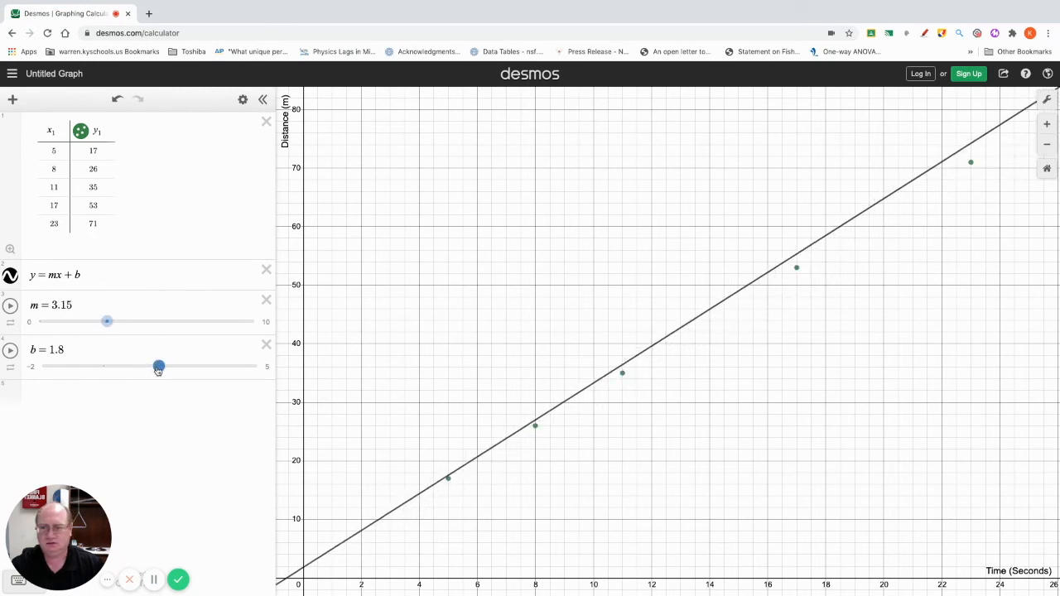
drag(158, 368, 145, 369)
drag(106, 321, 107, 321)
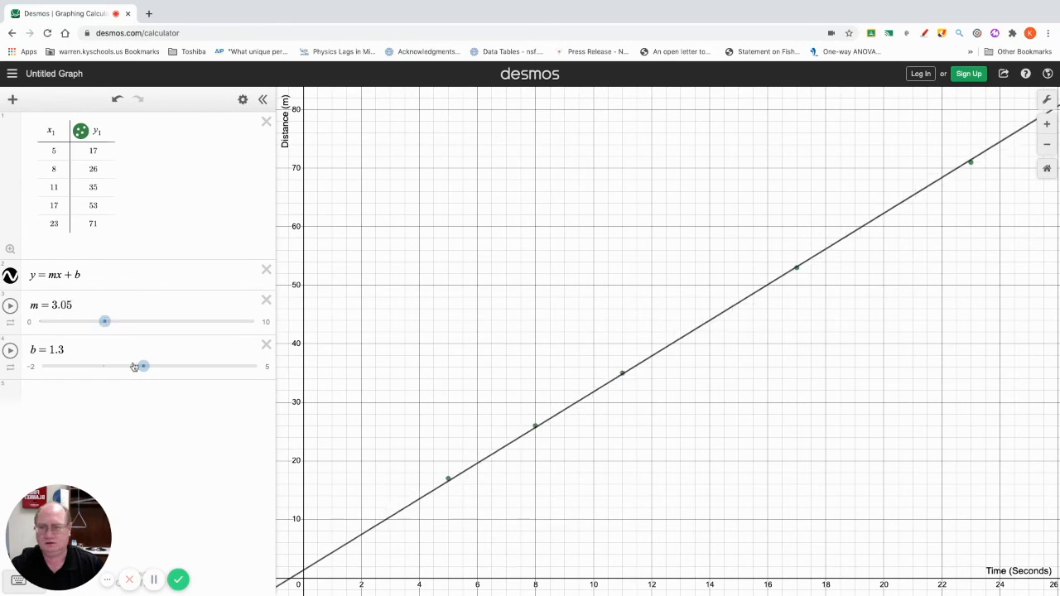
drag(143, 369, 164, 368)
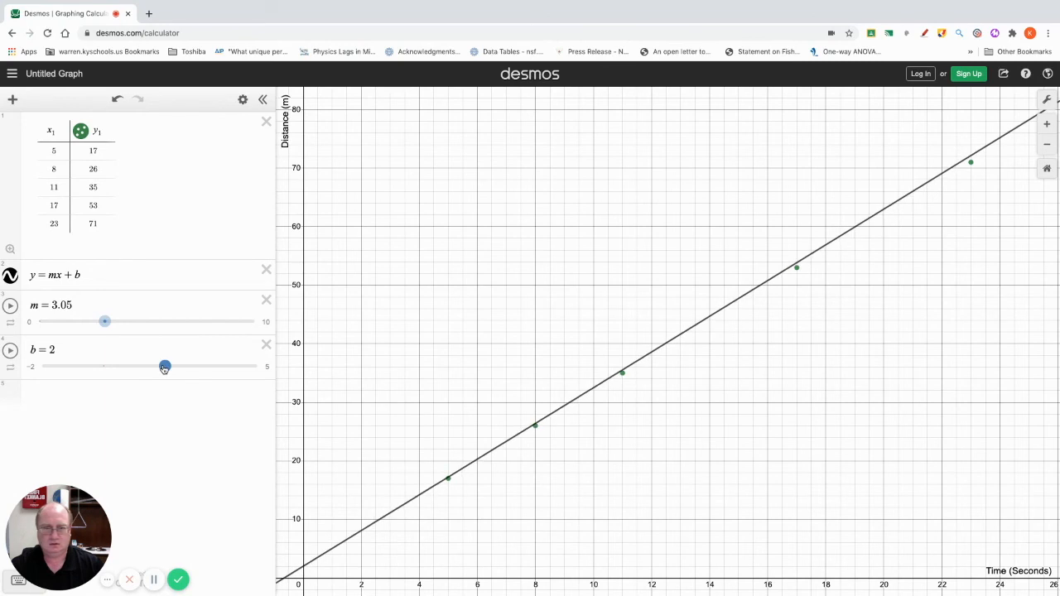
drag(105, 321, 106, 321)
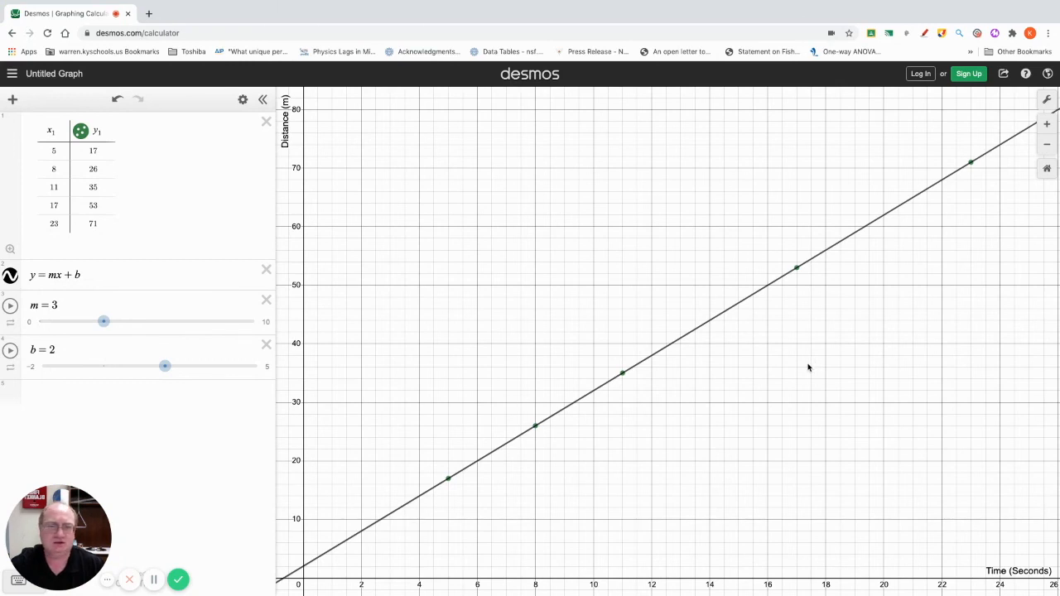
scroll(808, 367, up, 1)
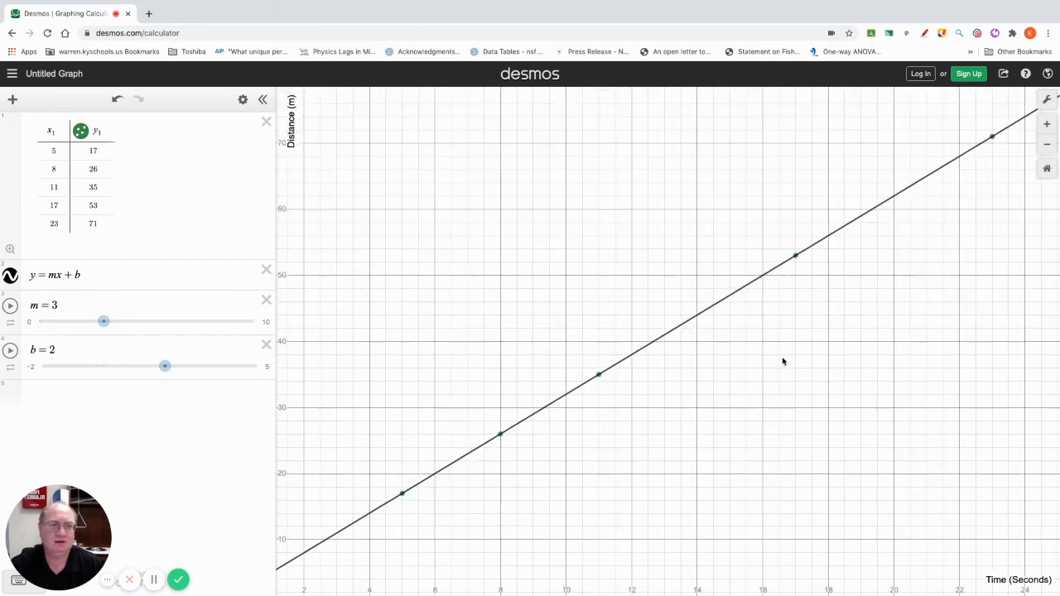